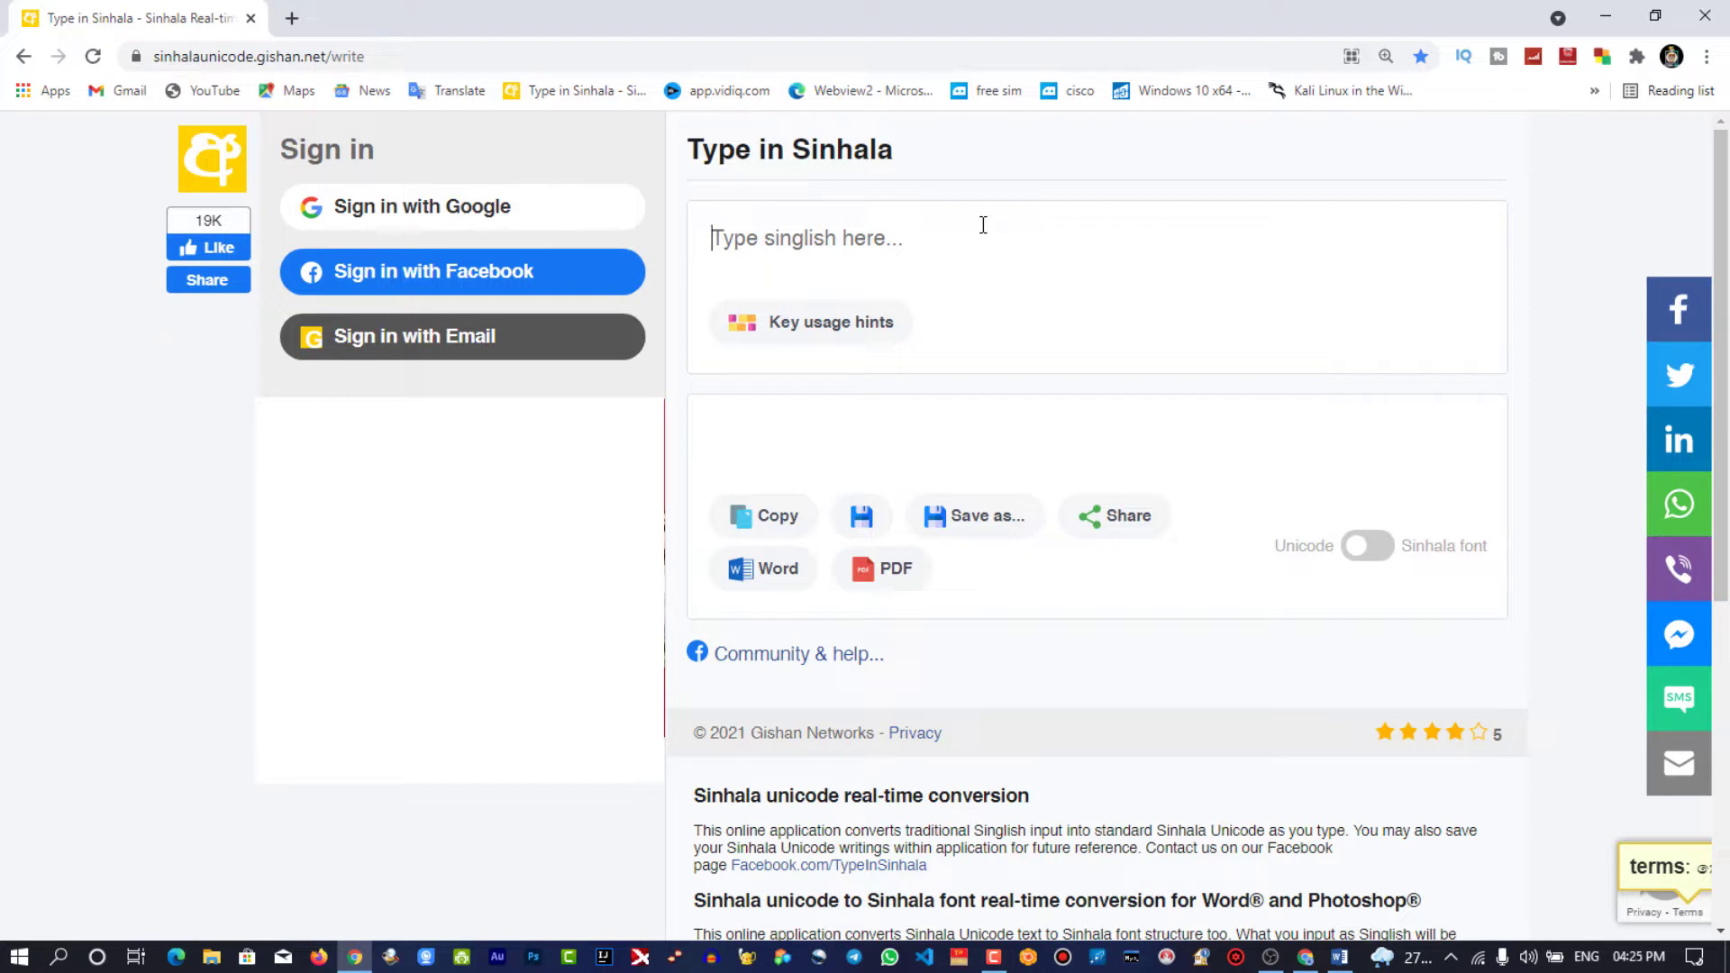
Step: Type the Singlish 'wAdasatahana' into the converter to produce වැඩසටහන
{"action": "type", "text": "w"}
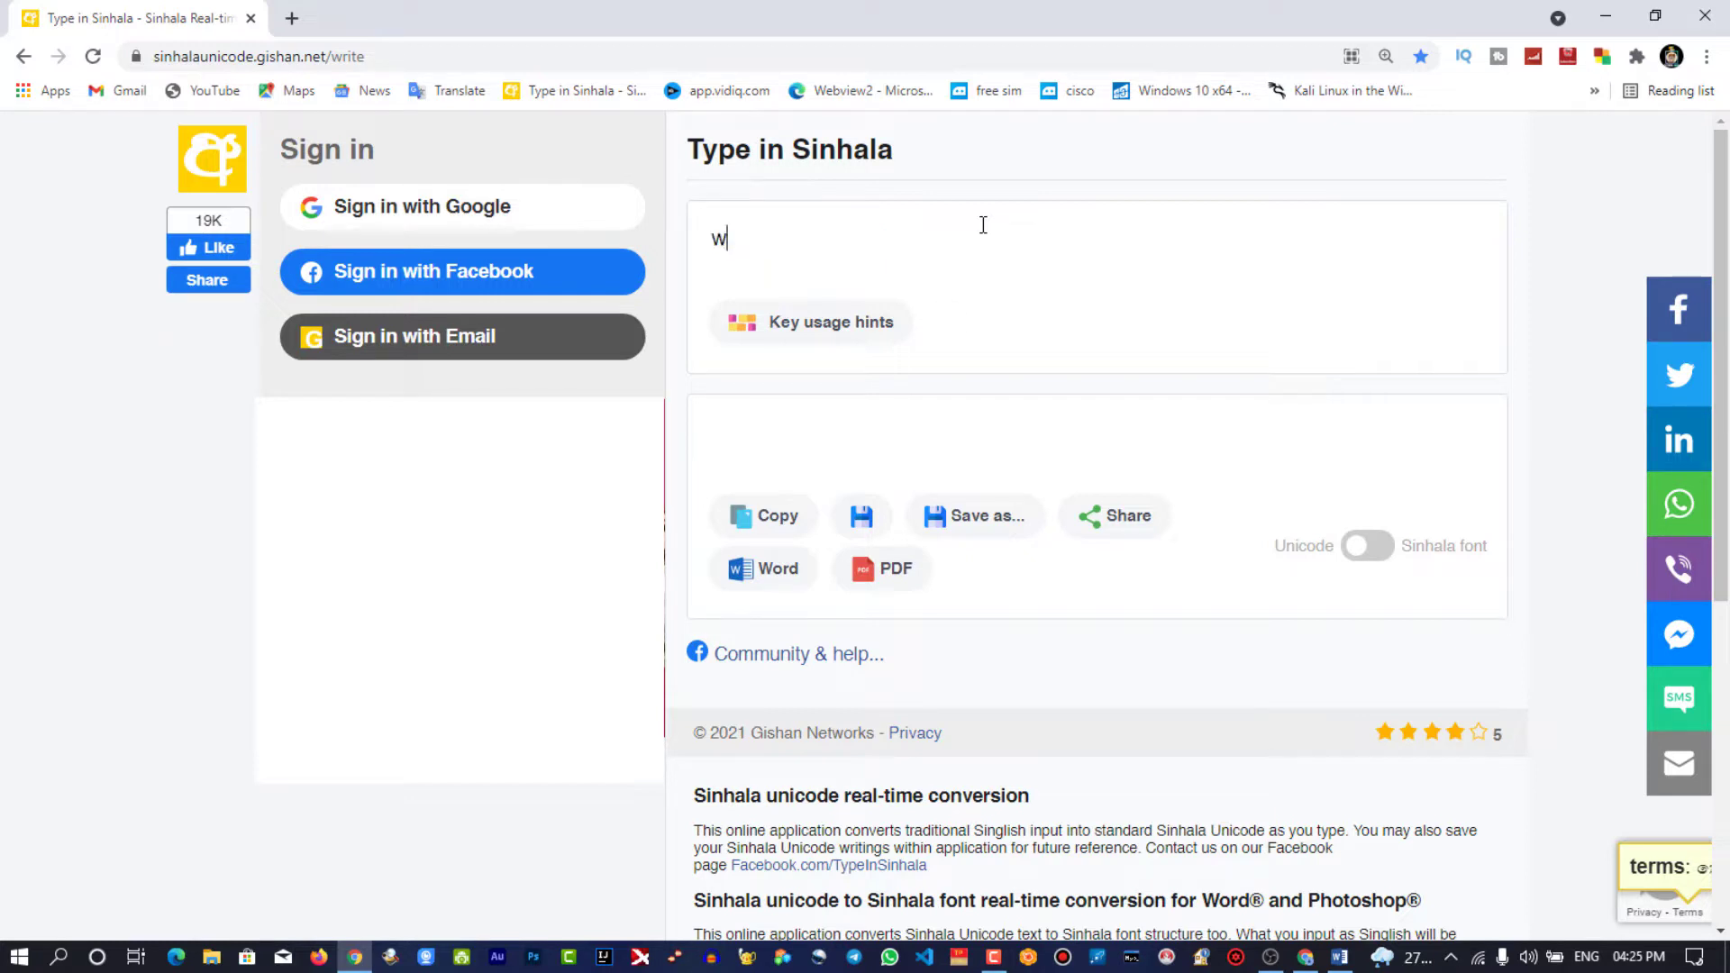
{"action": "type", "text": "A"}
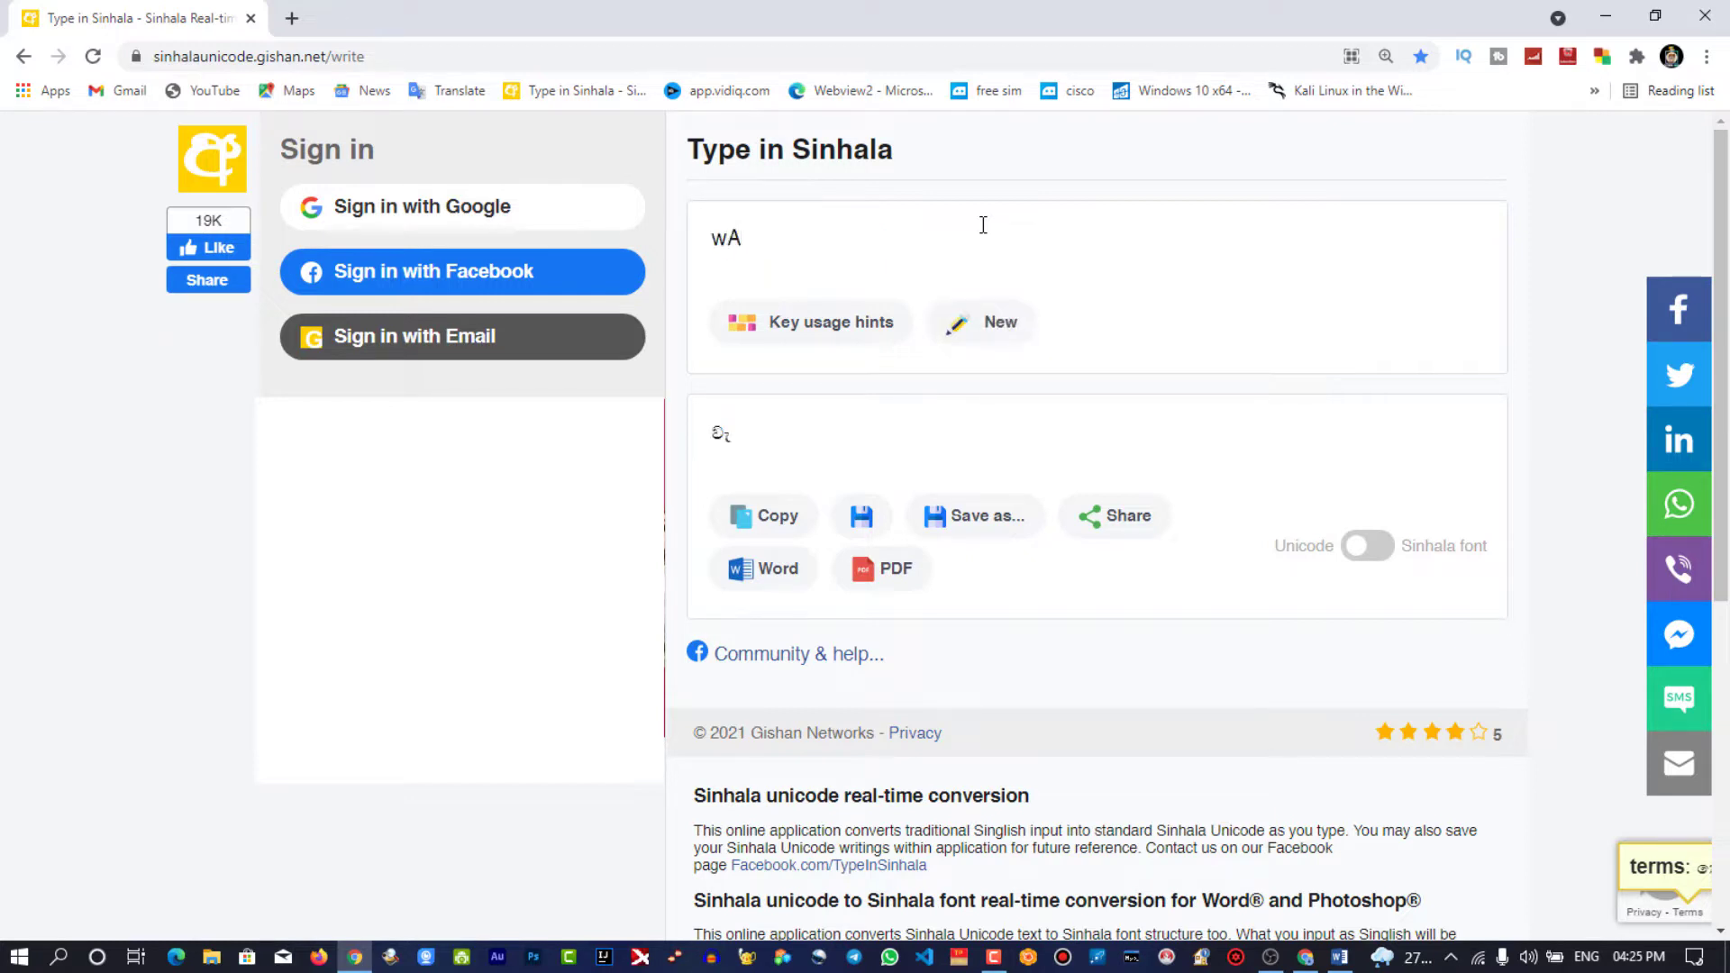
{"action": "type", "text": "dasataha"}
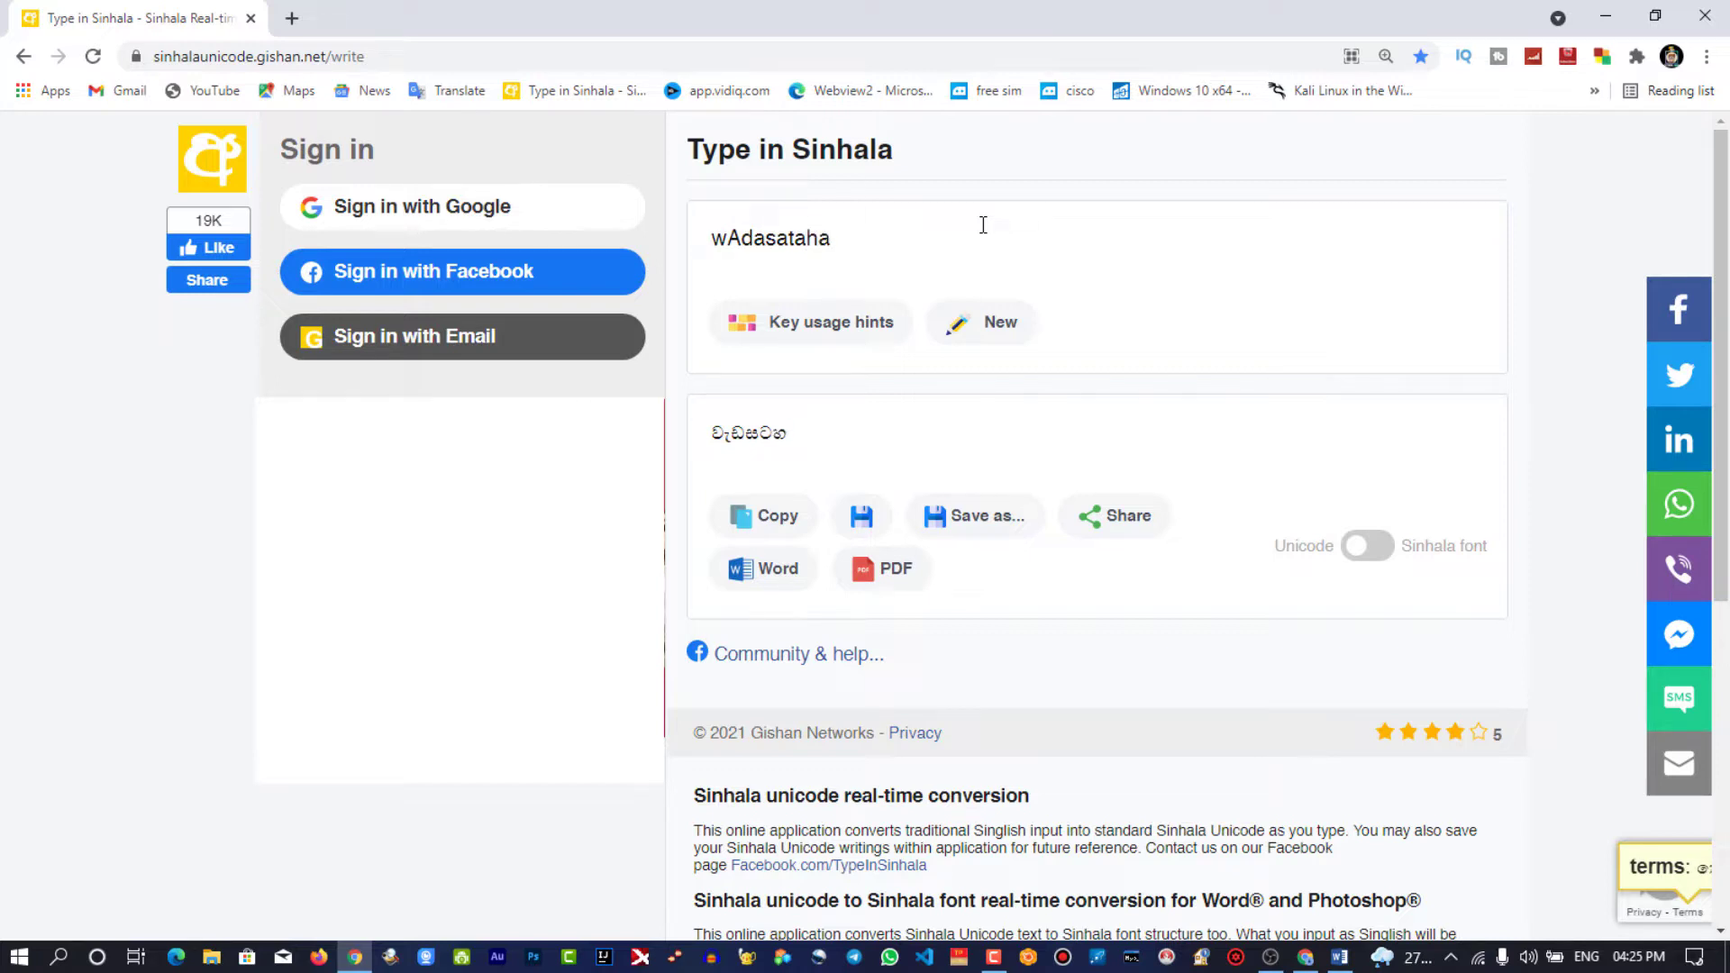
{"action": "type", "text": "na"}
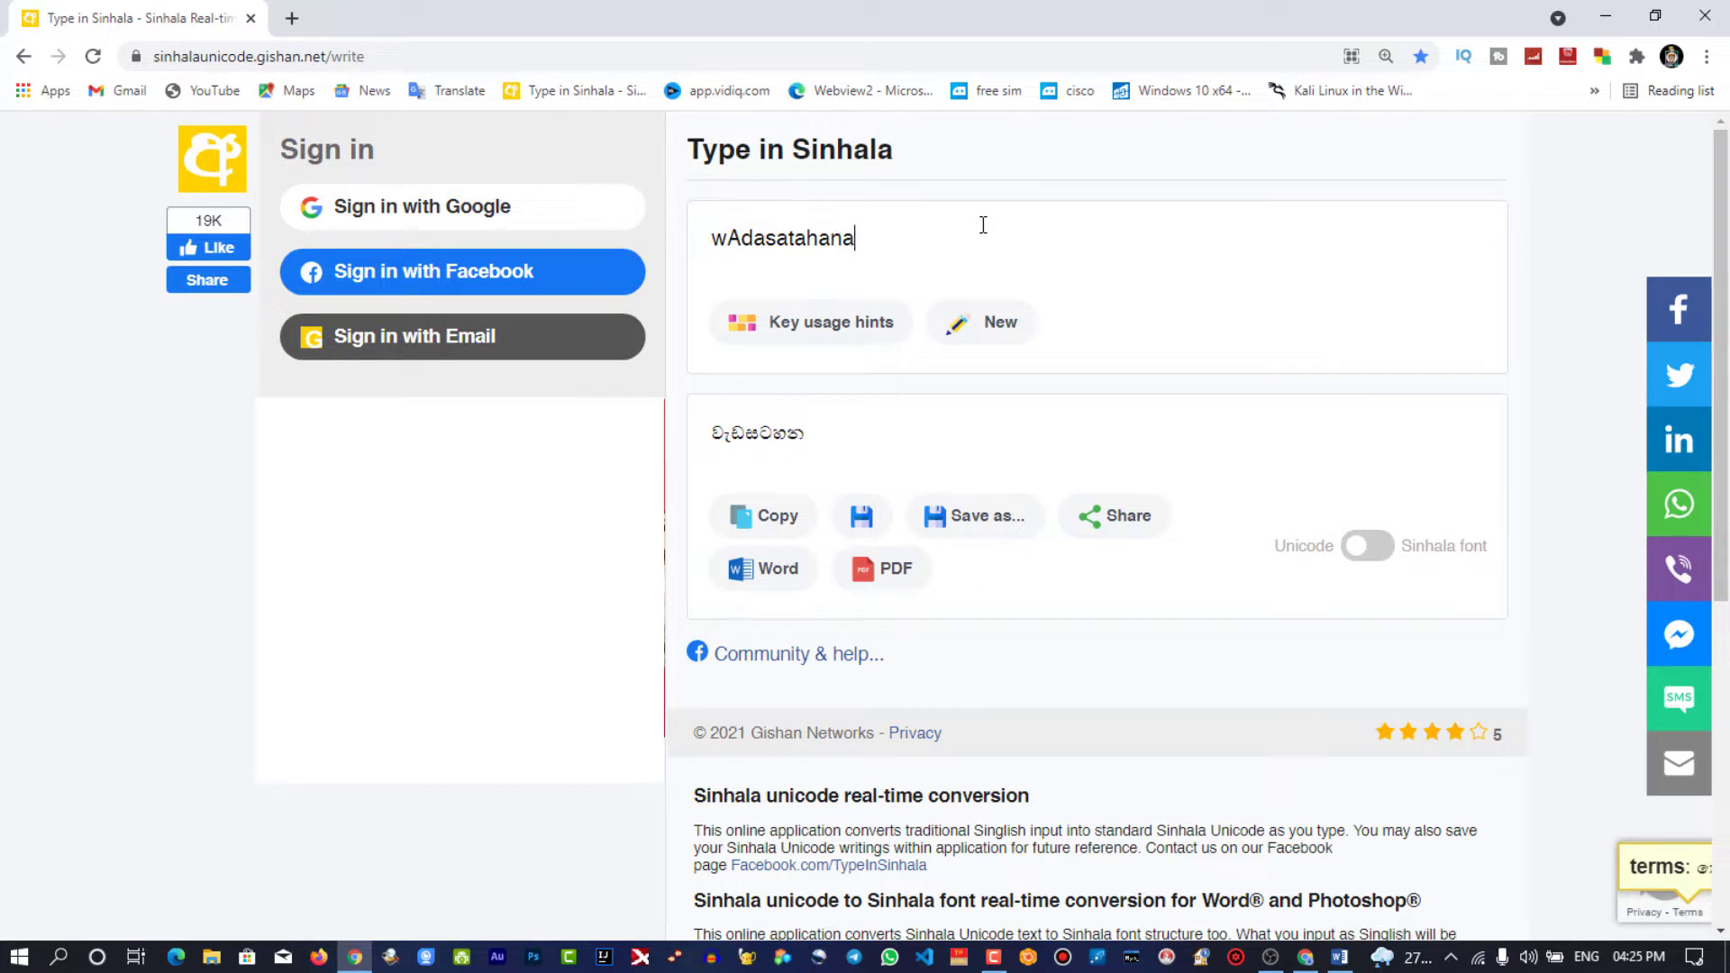
Step: Copy වැඩසටහන from the converter and paste it into Word as text only
{"action": "left_click", "coordinate": [1656, 18]}
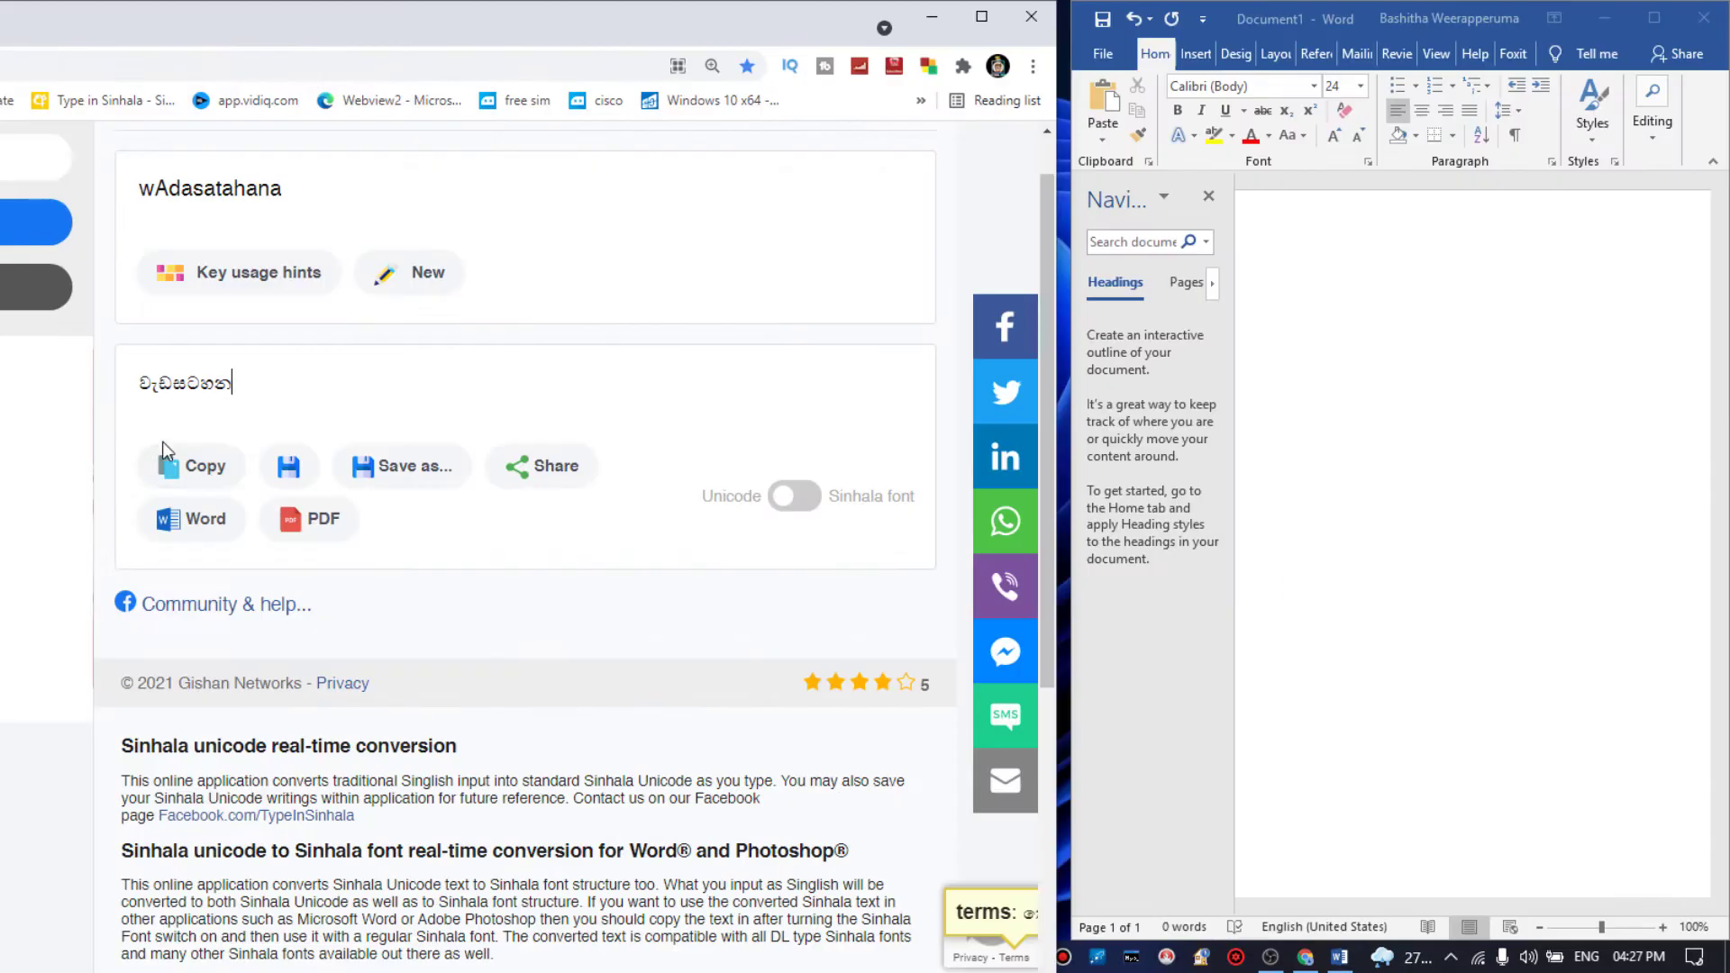
{"action": "left_click", "coordinate": [191, 470]}
{"action": "left_click", "coordinate": [1368, 339]}
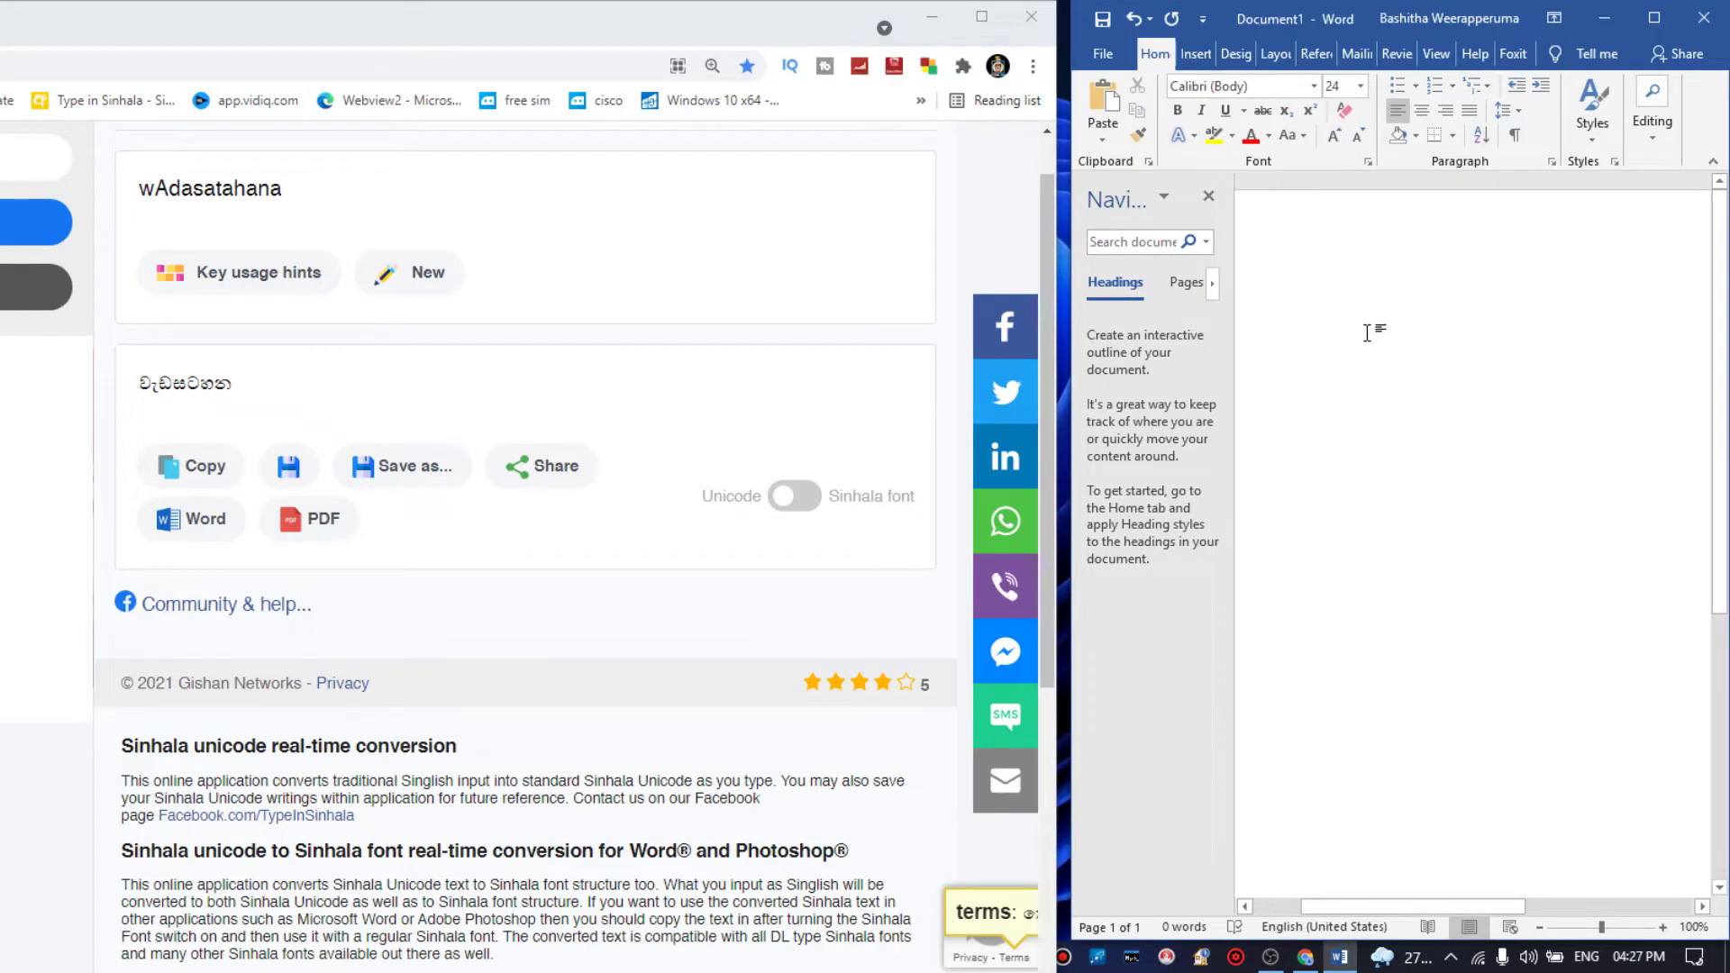
{"action": "right_click", "coordinate": [1368, 339]}
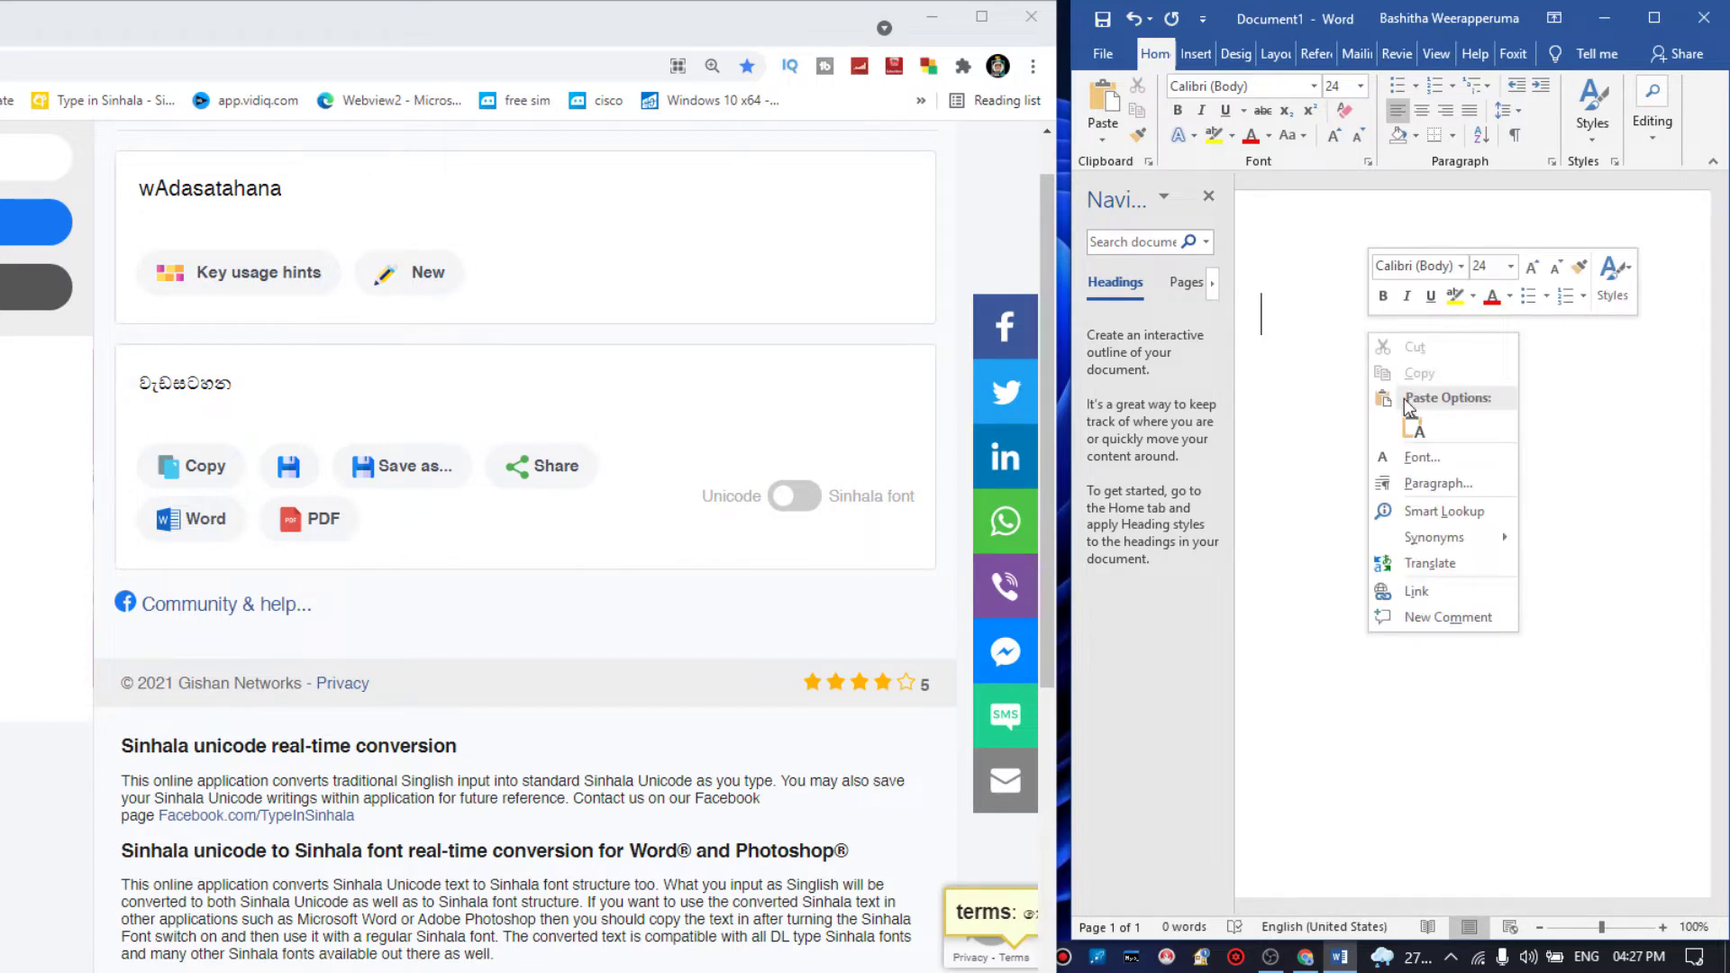
{"action": "left_click", "coordinate": [1413, 429]}
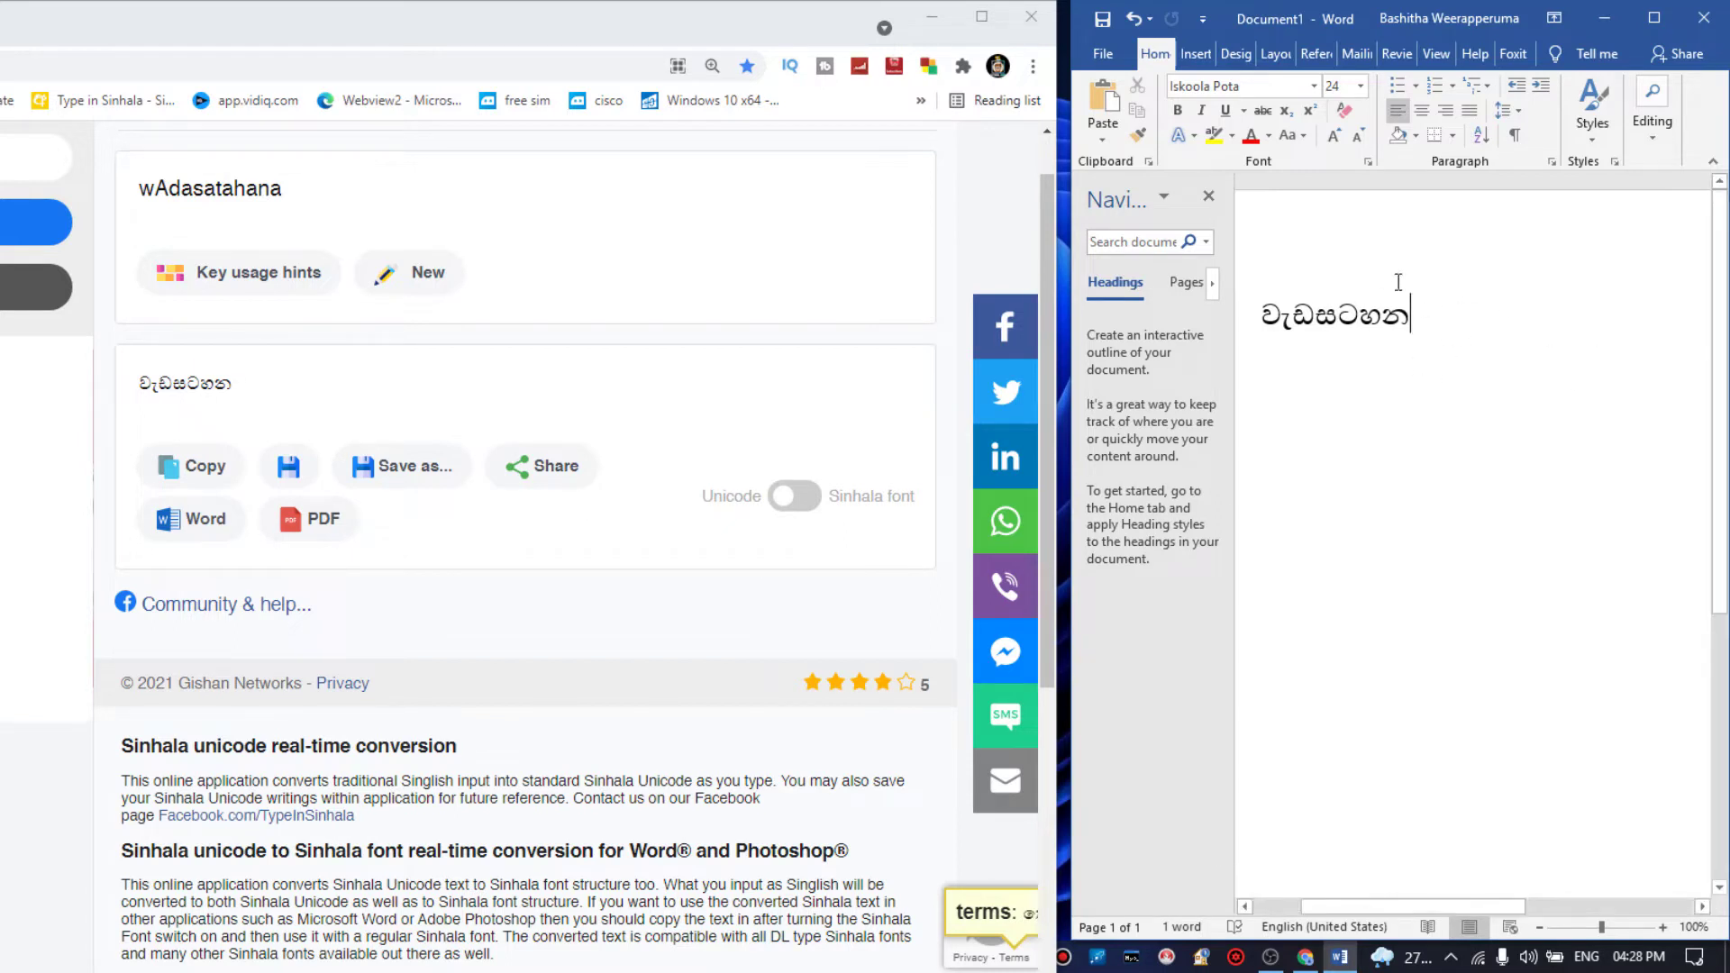
Step: Widen the Word window, try 0KDNAMAL on the word, then revert to Iskoola Pota
{"action": "left_click_drag", "start_coordinate": [1268, 332], "coordinate": [1431, 331]}
{"action": "left_click_drag", "start_coordinate": [1330, 289], "coordinate": [1442, 299]}
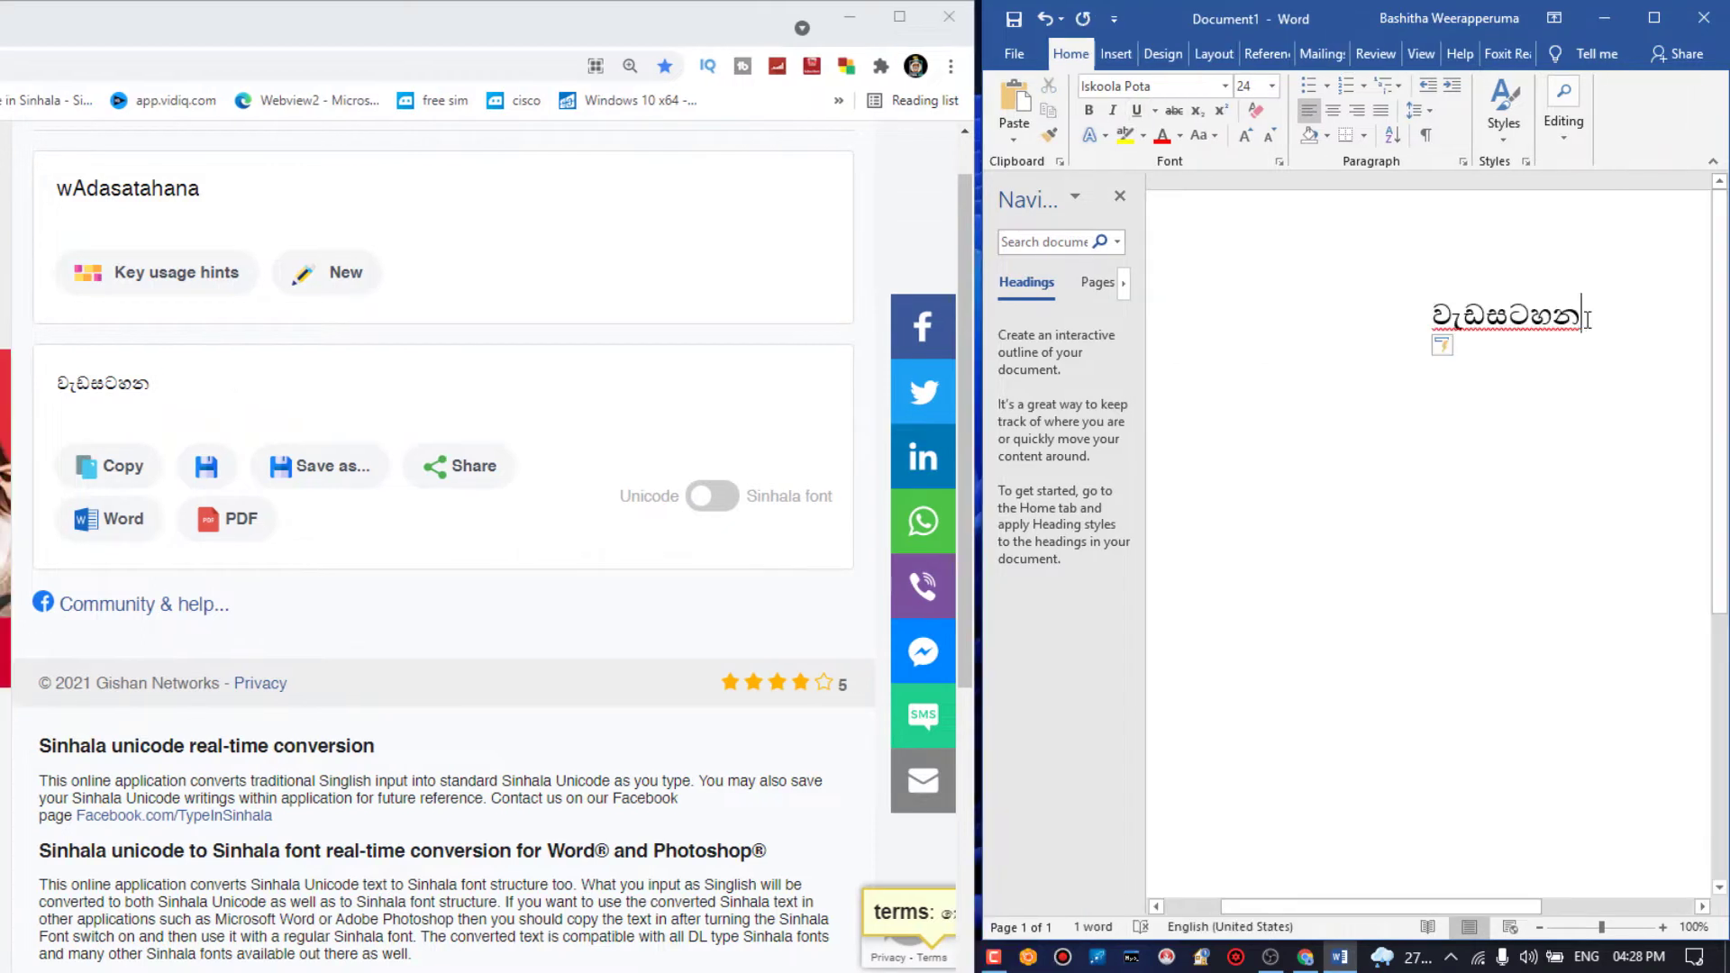
{"action": "double_click", "coordinate": [1442, 298]}
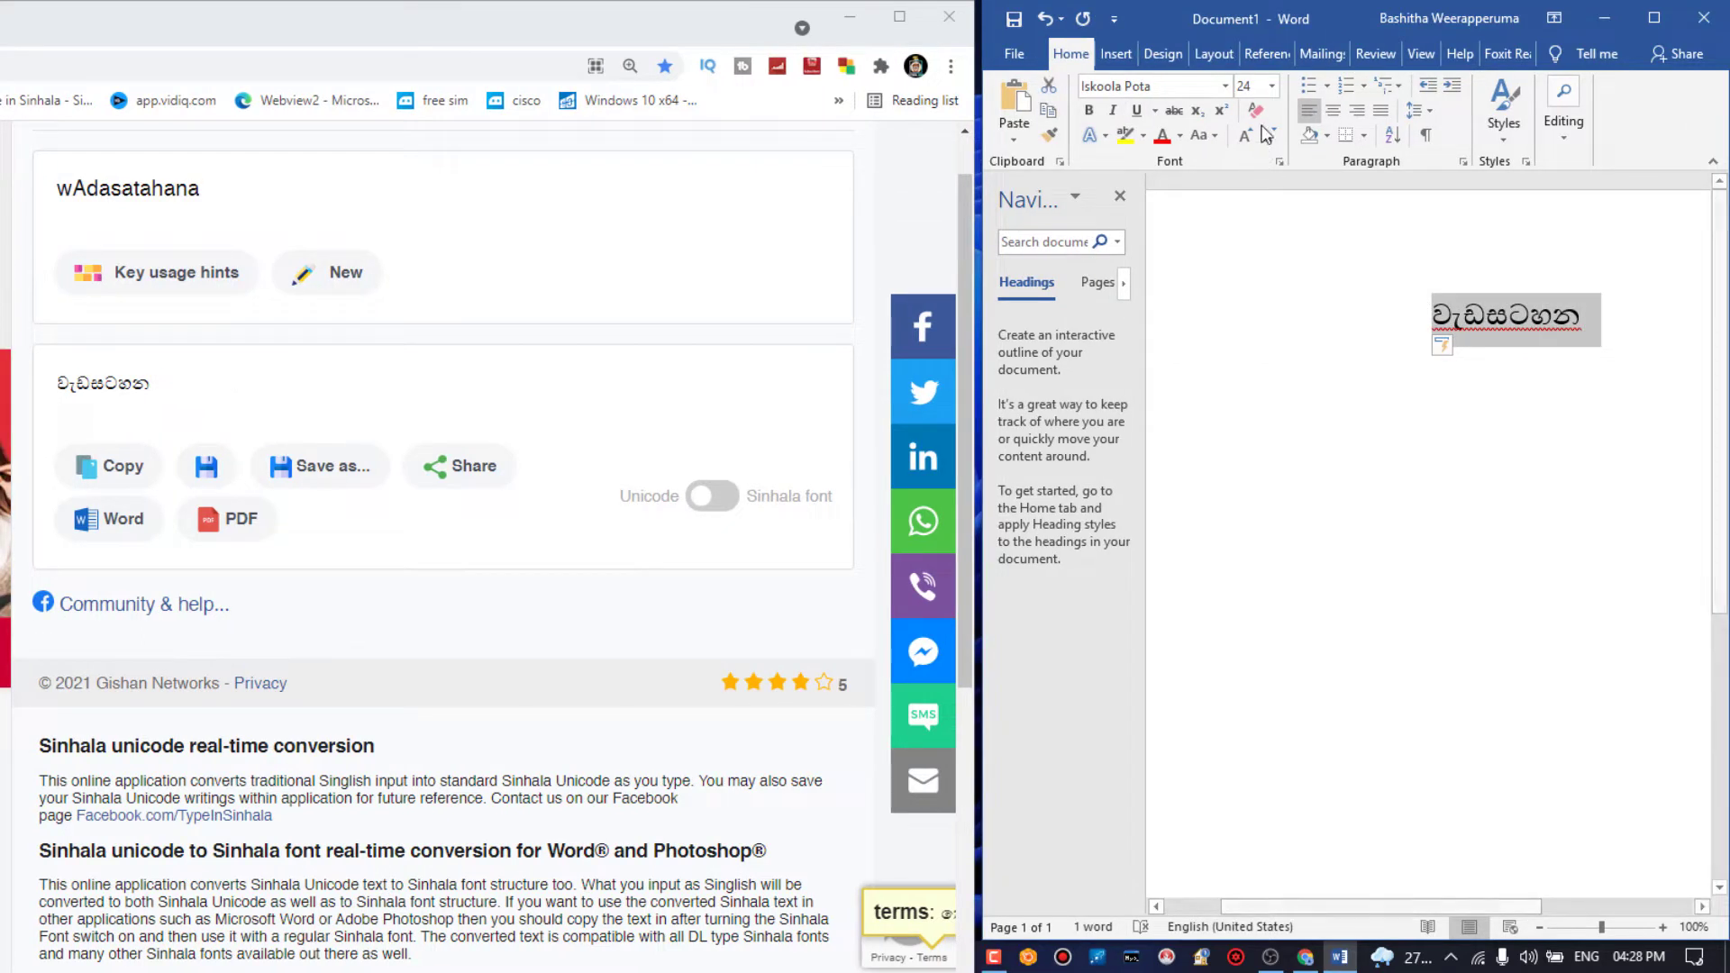
{"action": "left_click", "coordinate": [1224, 86]}
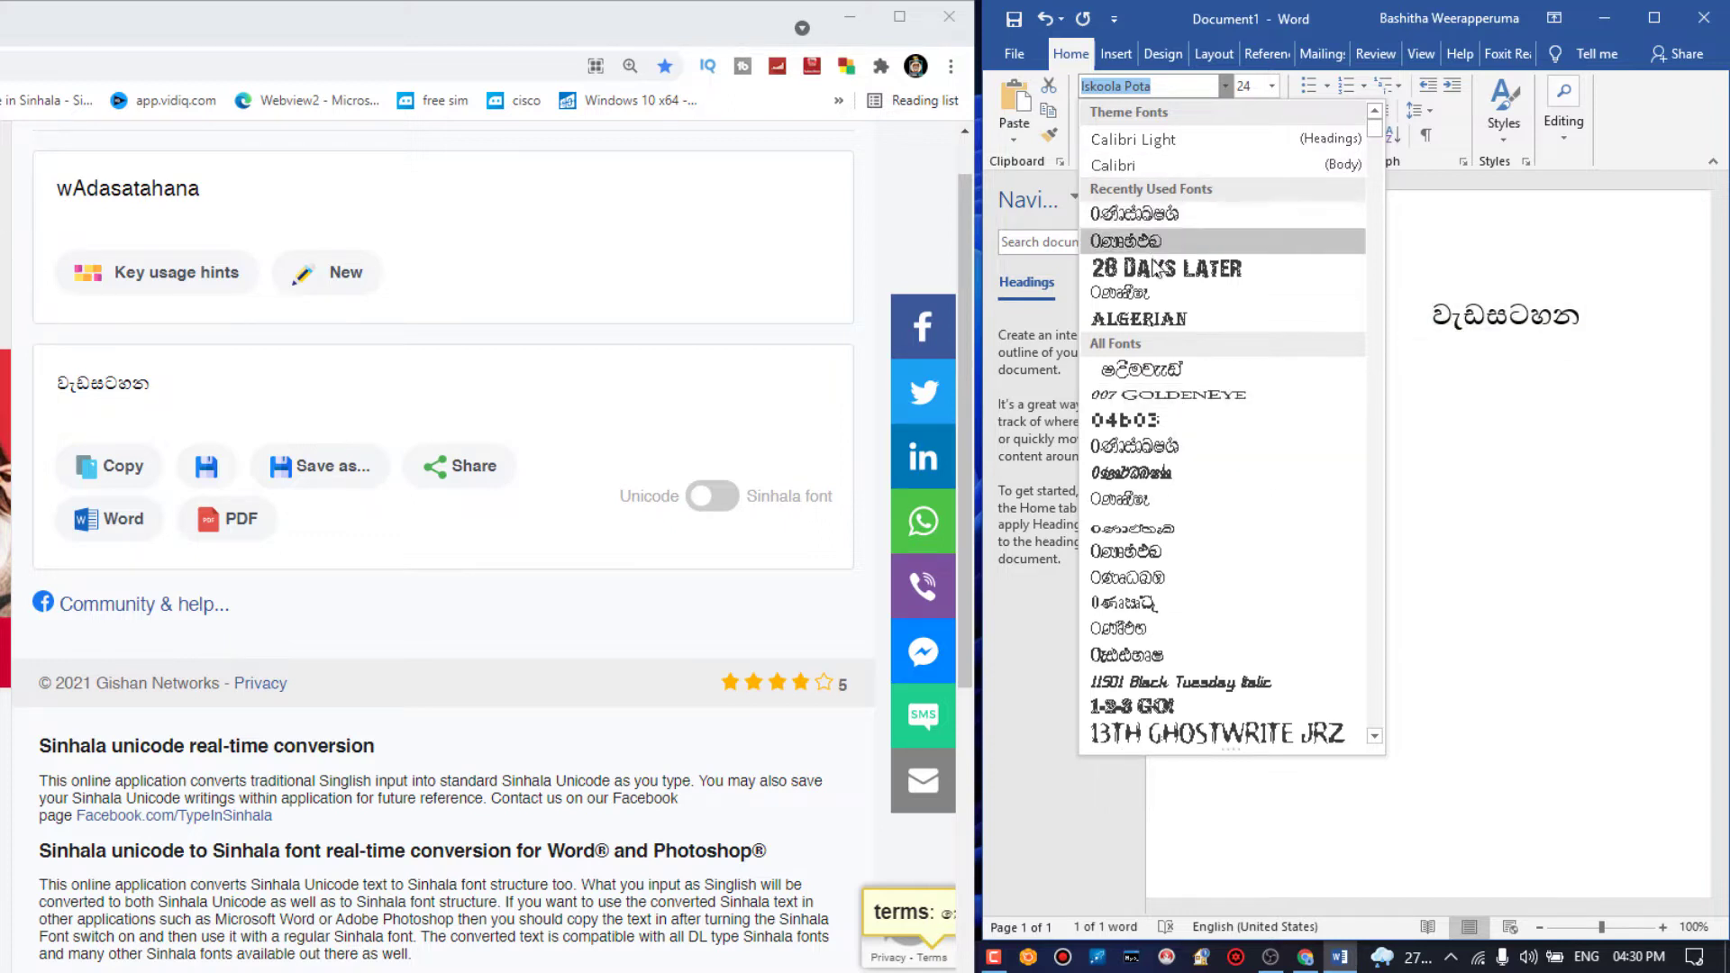
{"action": "left_click", "coordinate": [1157, 552]}
{"action": "key", "text": "ctrl+a"}
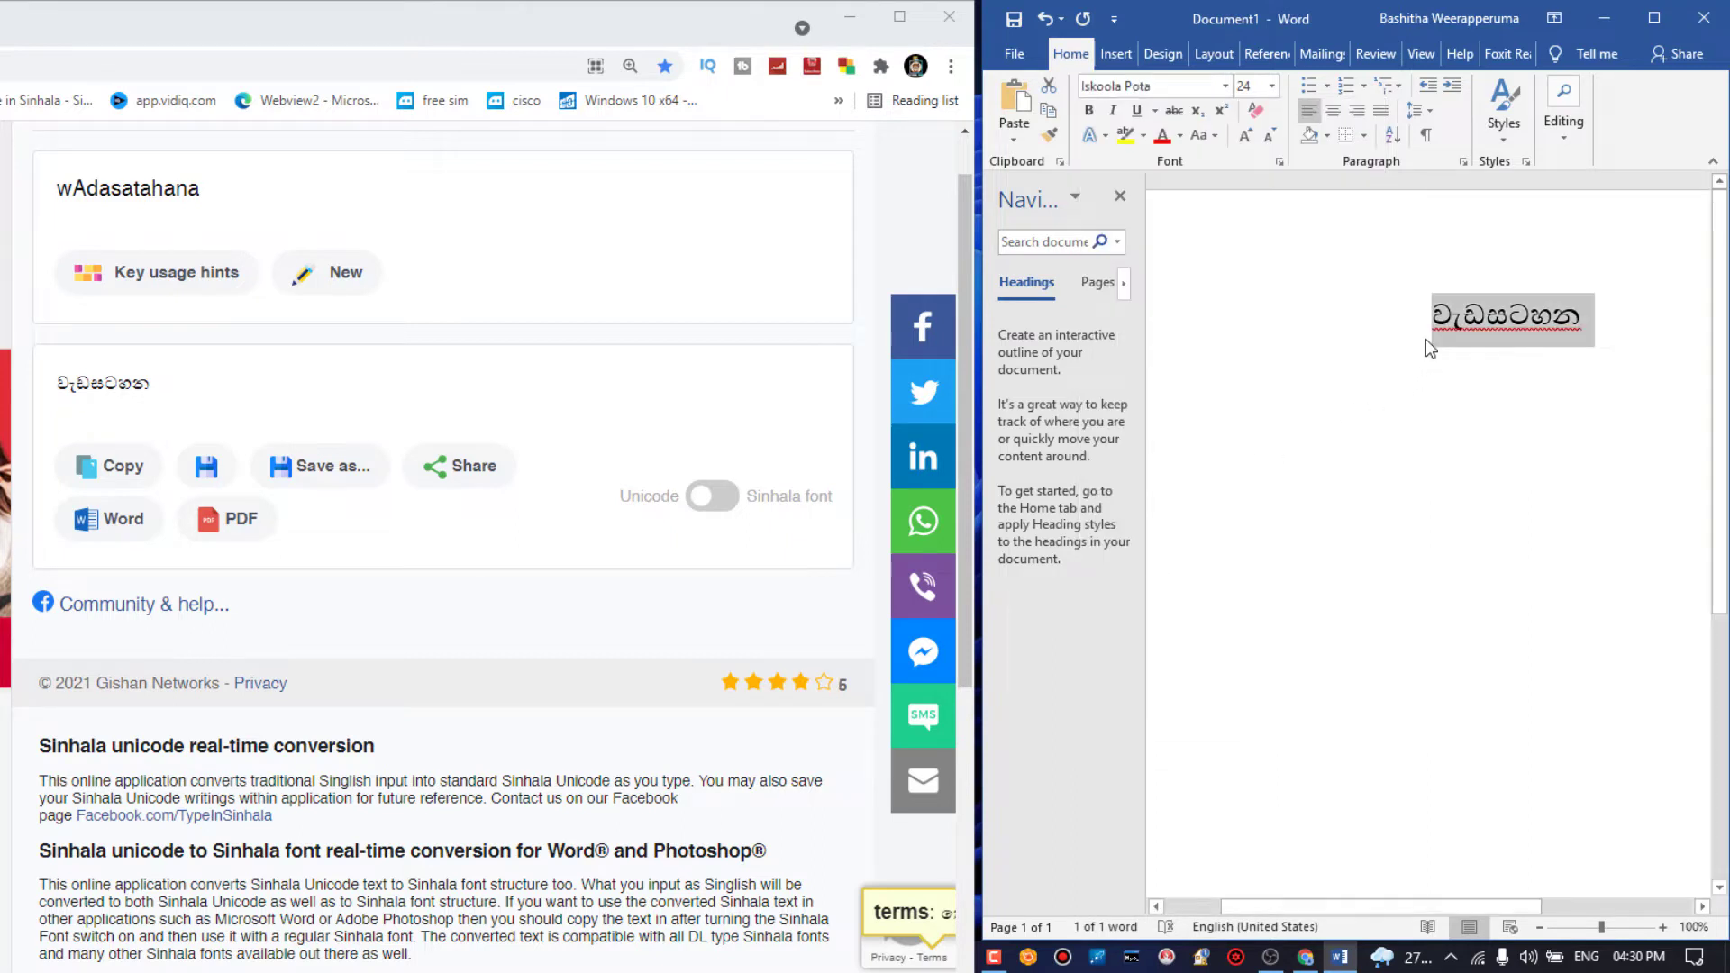
{"action": "key", "text": "Left"}
{"action": "key", "text": "End"}
{"action": "key", "text": "Home"}
Step: Switch the converter to Sinhala-font output and paste වැඩසටහන on a new Word line
{"action": "left_click", "coordinate": [124, 462]}
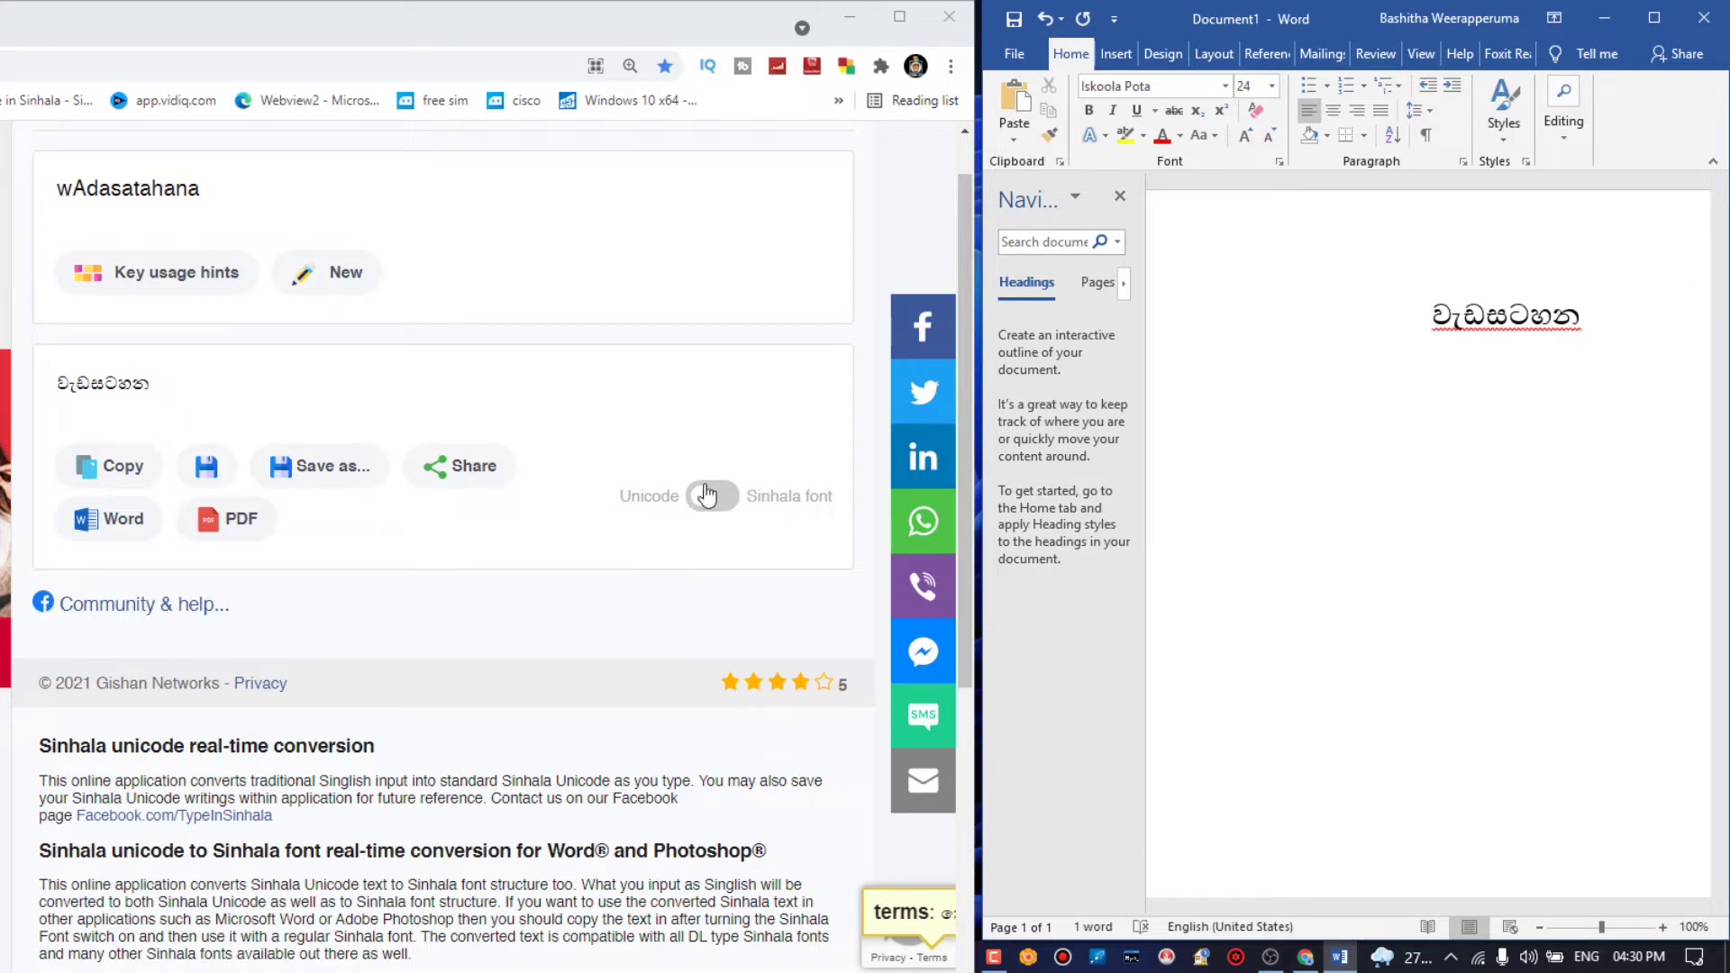
{"action": "left_click", "coordinate": [712, 504]}
{"action": "left_click", "coordinate": [89, 469]}
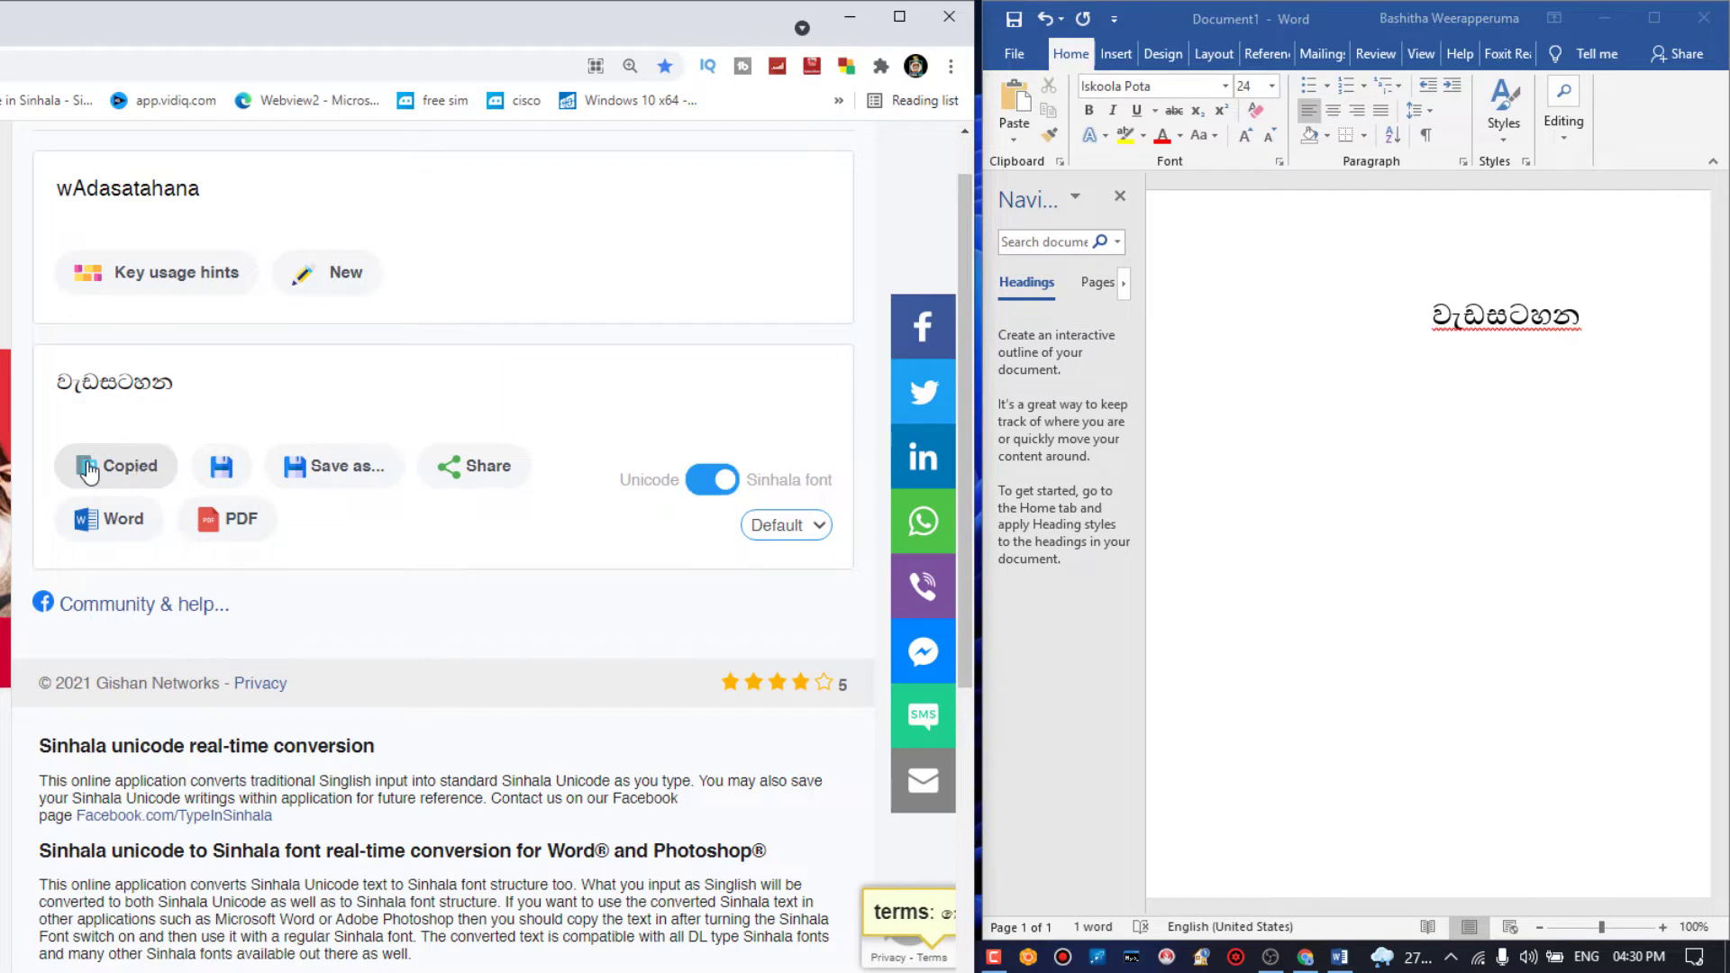
{"action": "right_click", "coordinate": [1503, 365]}
{"action": "left_click", "coordinate": [1533, 461]}
Step: Keep the pasted second line in the 0KDNAMAL font after previewing the font list
{"action": "left_click_drag", "start_coordinate": [1432, 370], "coordinate": [1597, 402]}
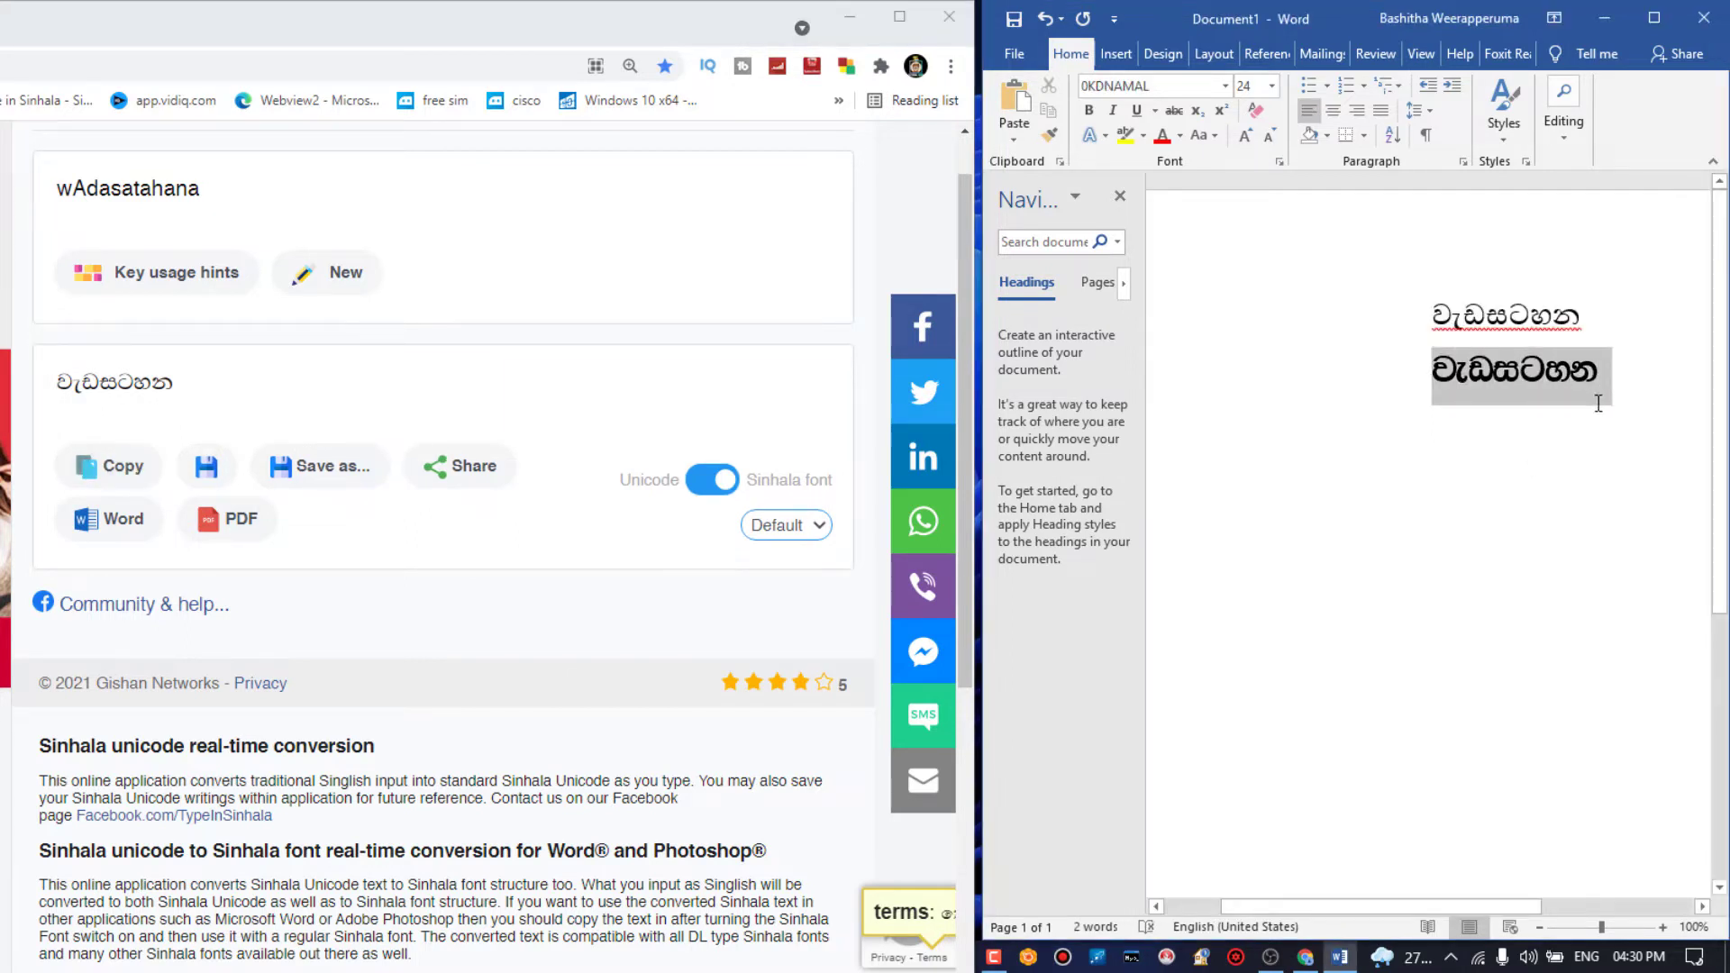
{"action": "left_click", "coordinate": [1224, 85]}
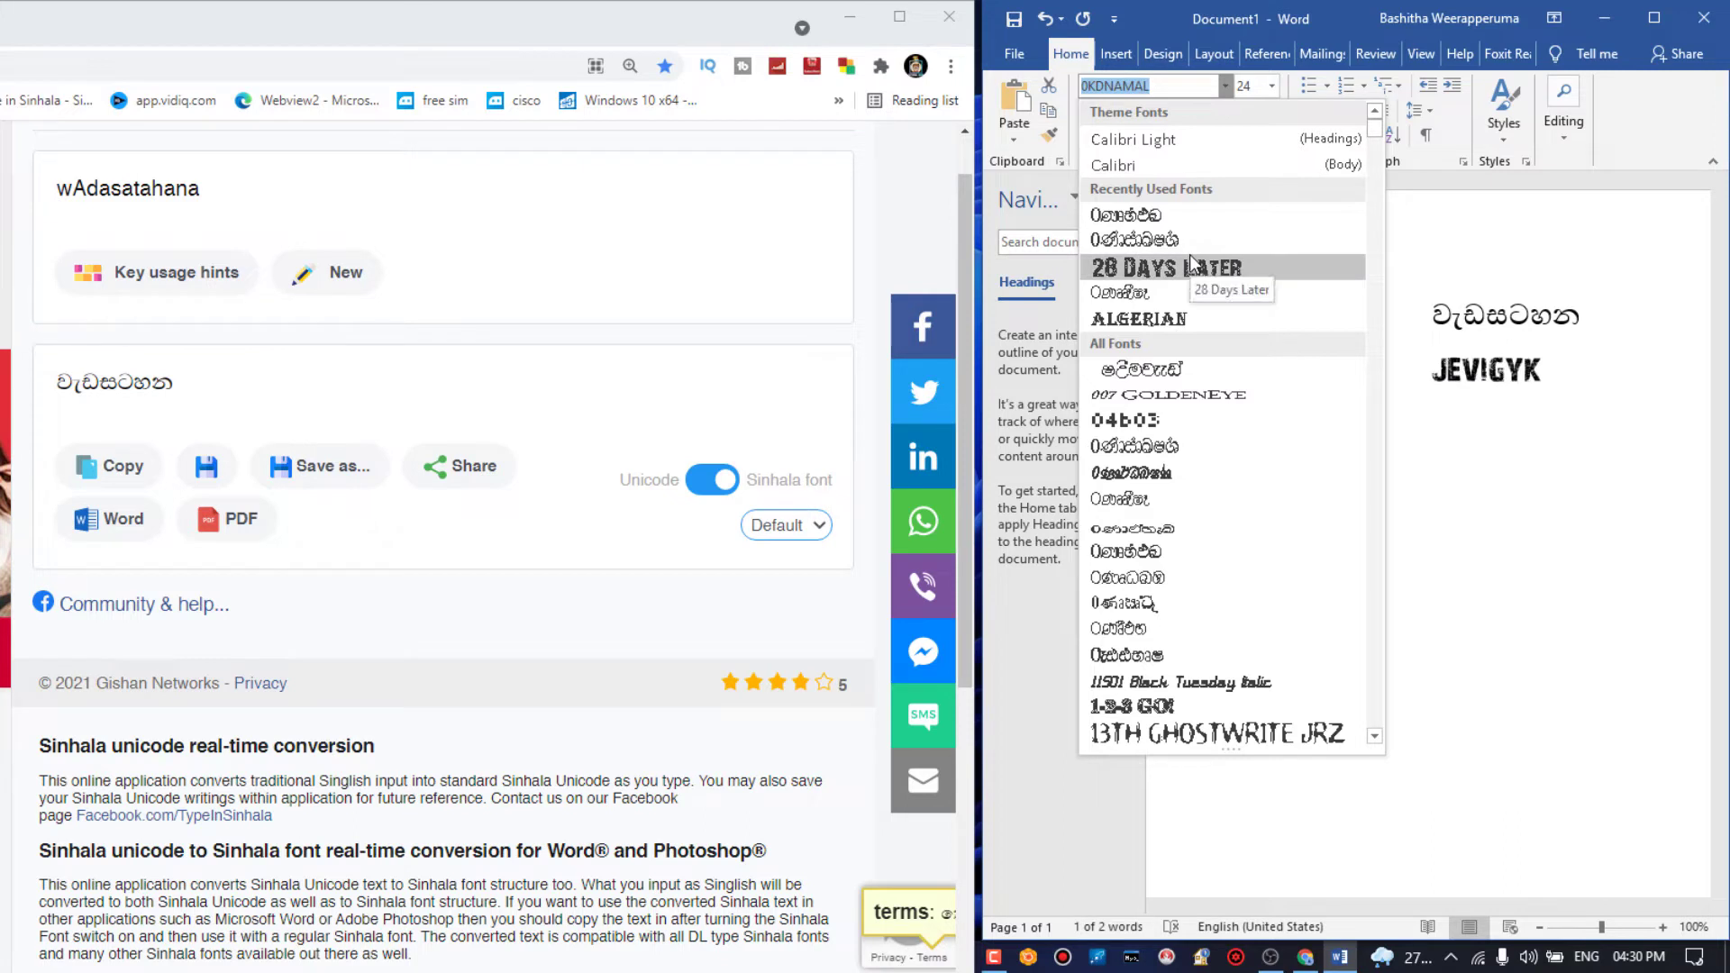
{"action": "key", "text": "Escape"}
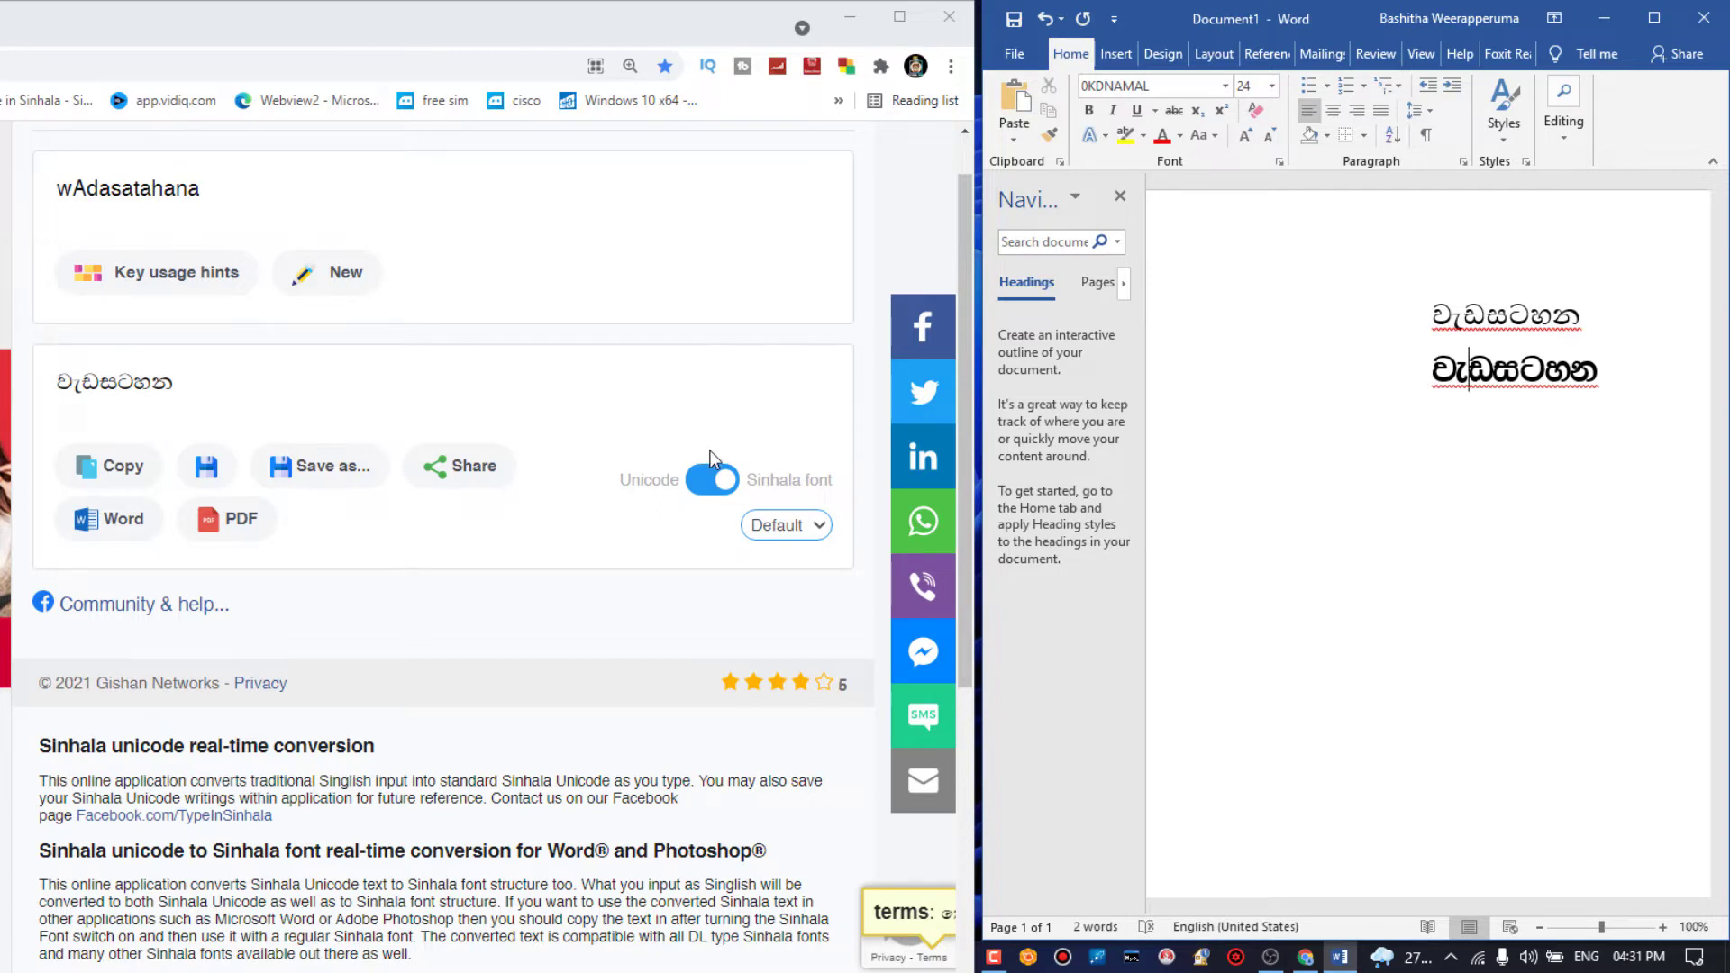
{"action": "left_click", "coordinate": [230, 175]}
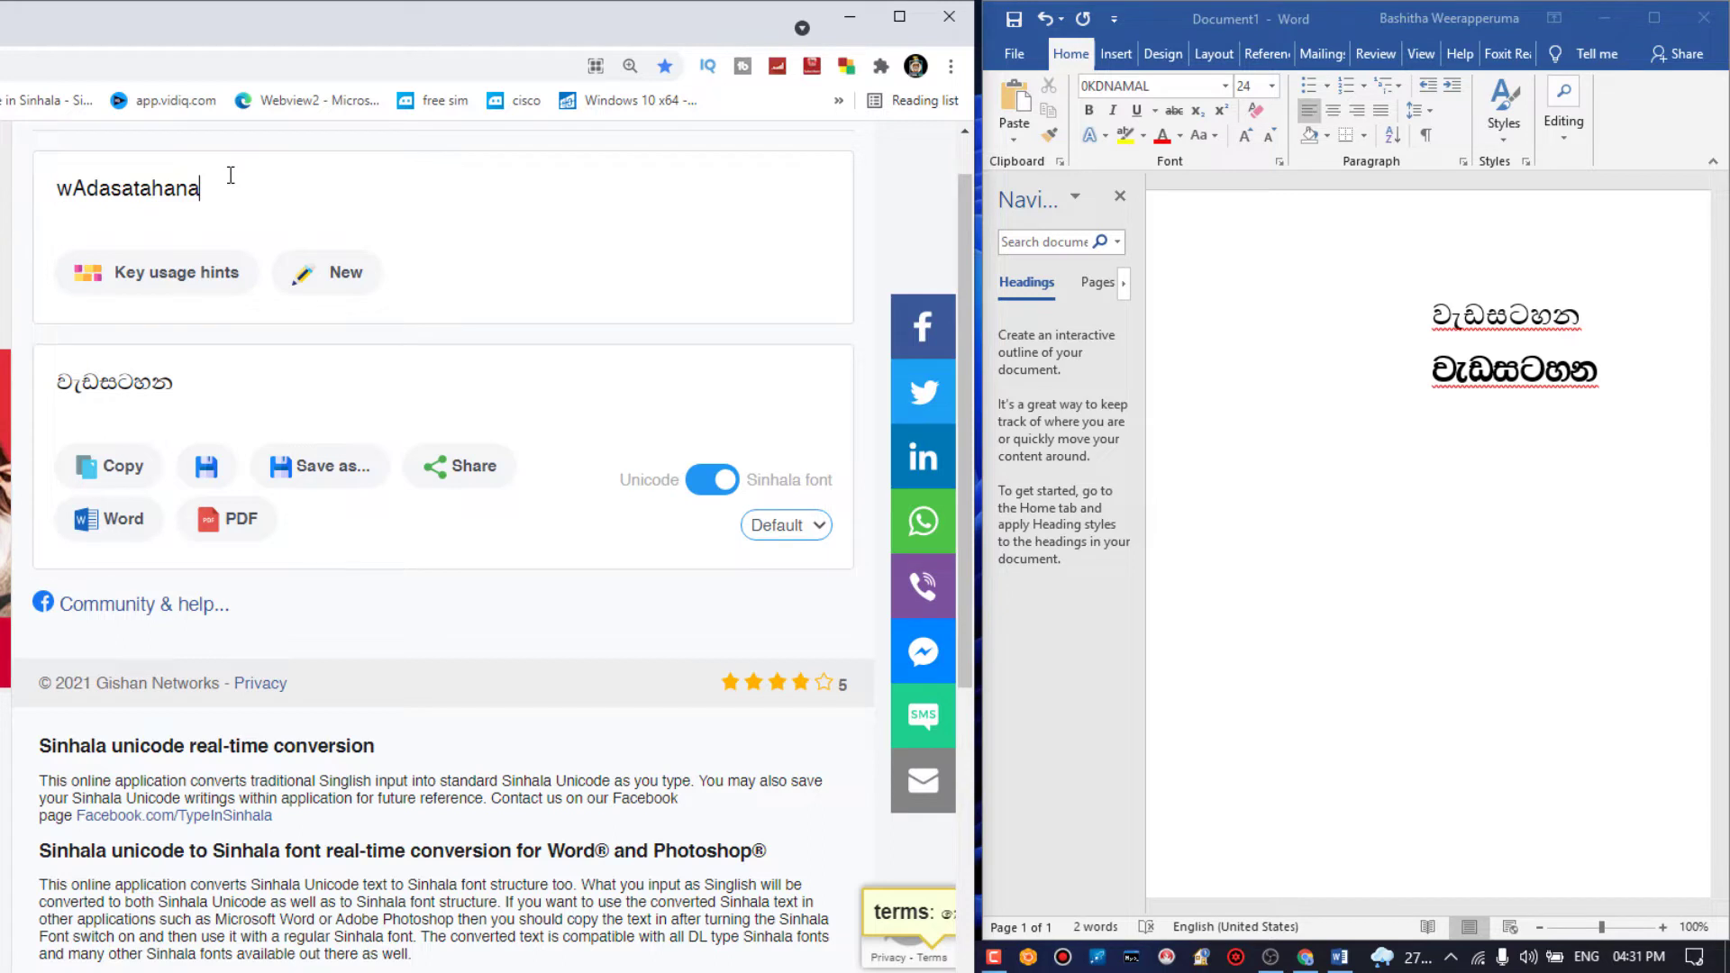
Step: Replace the old Singlish text with 'sa' so the output is just ස
{"action": "key", "text": "ctrl+a"}
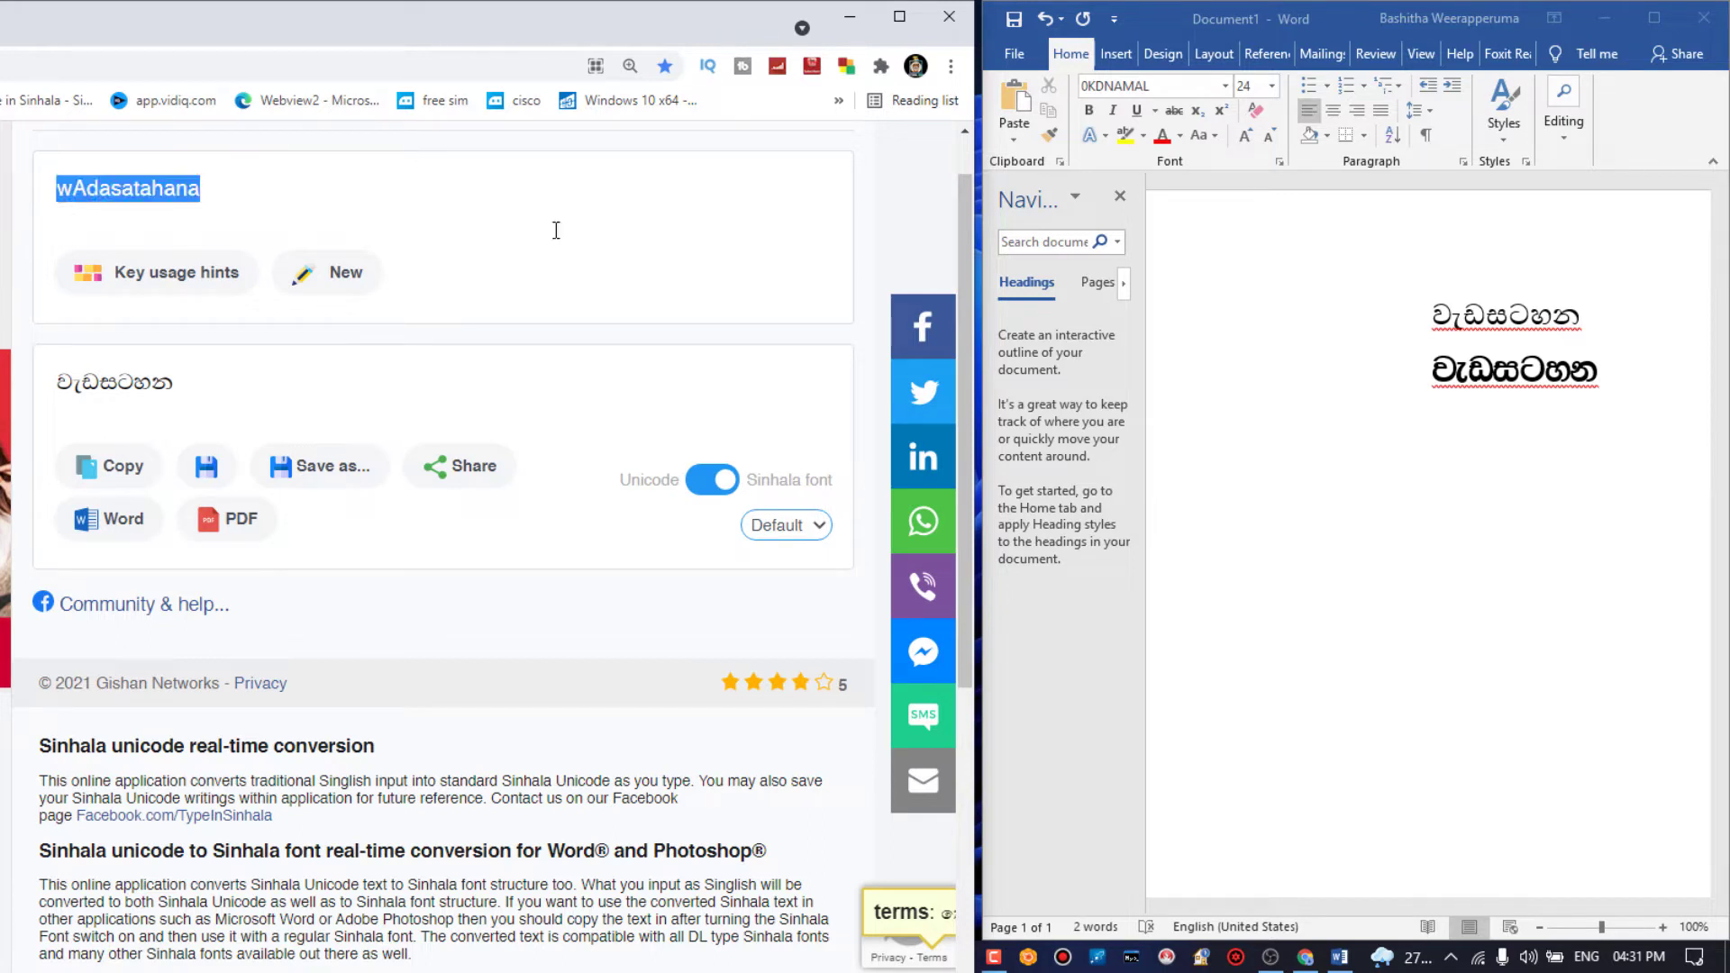
{"action": "type", "text": "sa"}
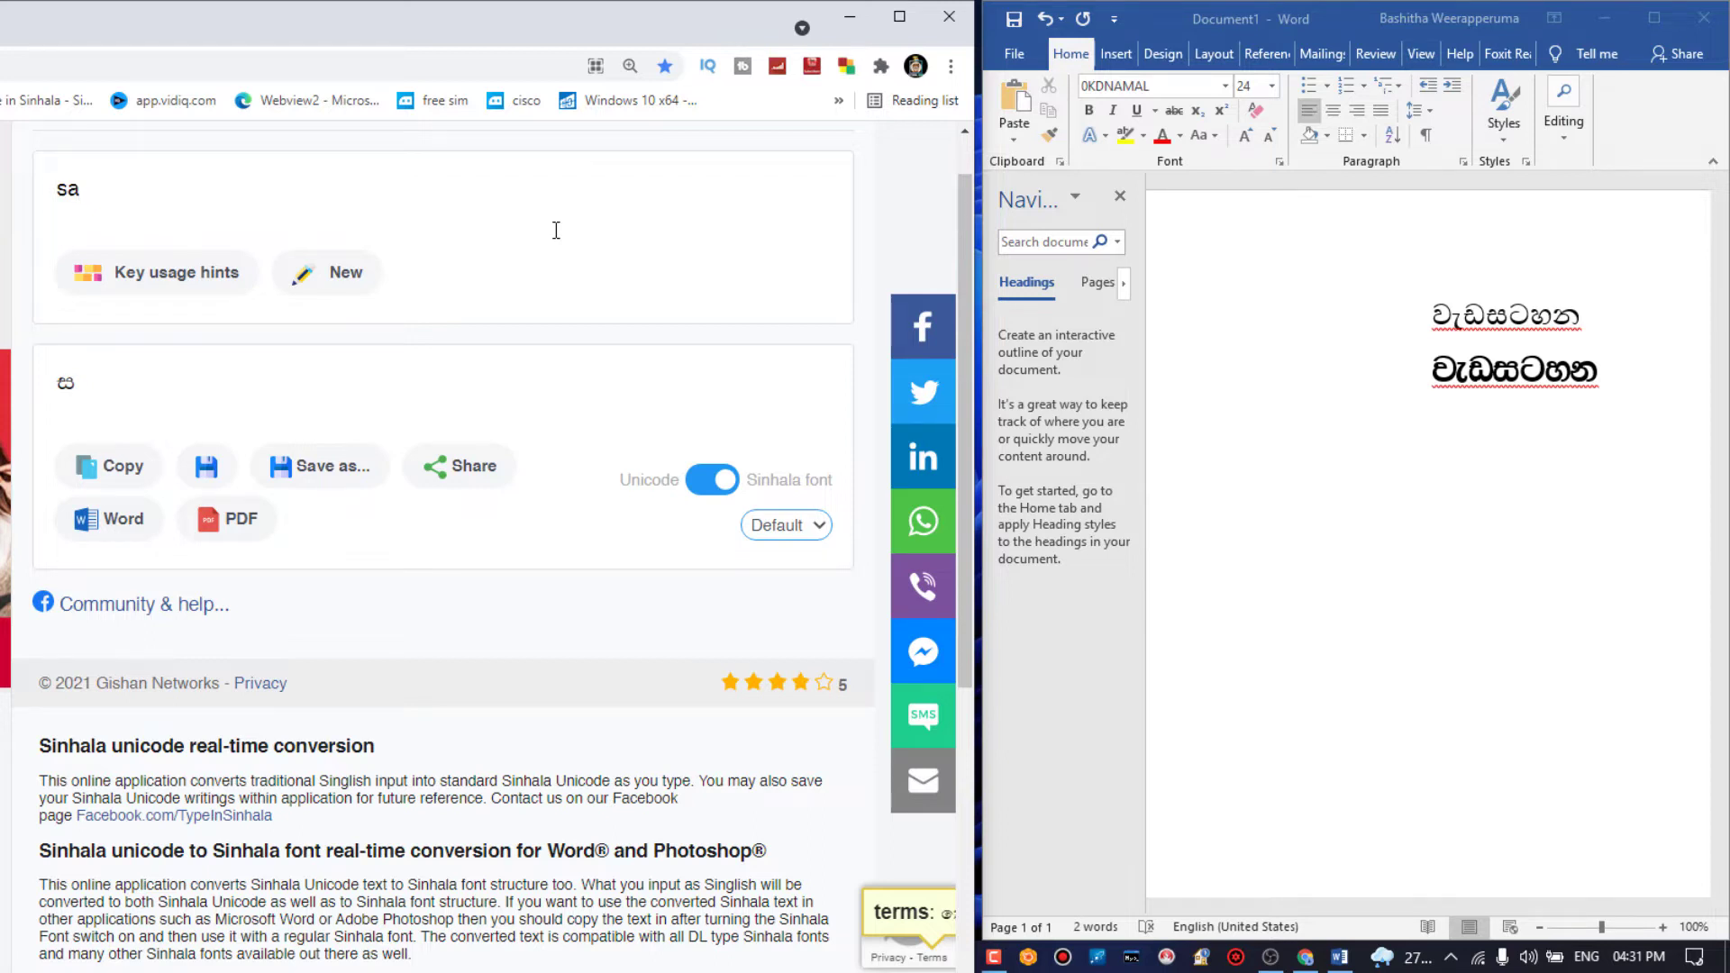
{"action": "type", "text": "n"}
{"action": "key", "text": "BackSpace"}
{"action": "type", "text": "N"}
{"action": "key", "text": "BackSpace"}
Step: Check the key usage hints and add '\n' so the output reads සං
{"action": "mouse_move", "coordinate": [171, 281]}
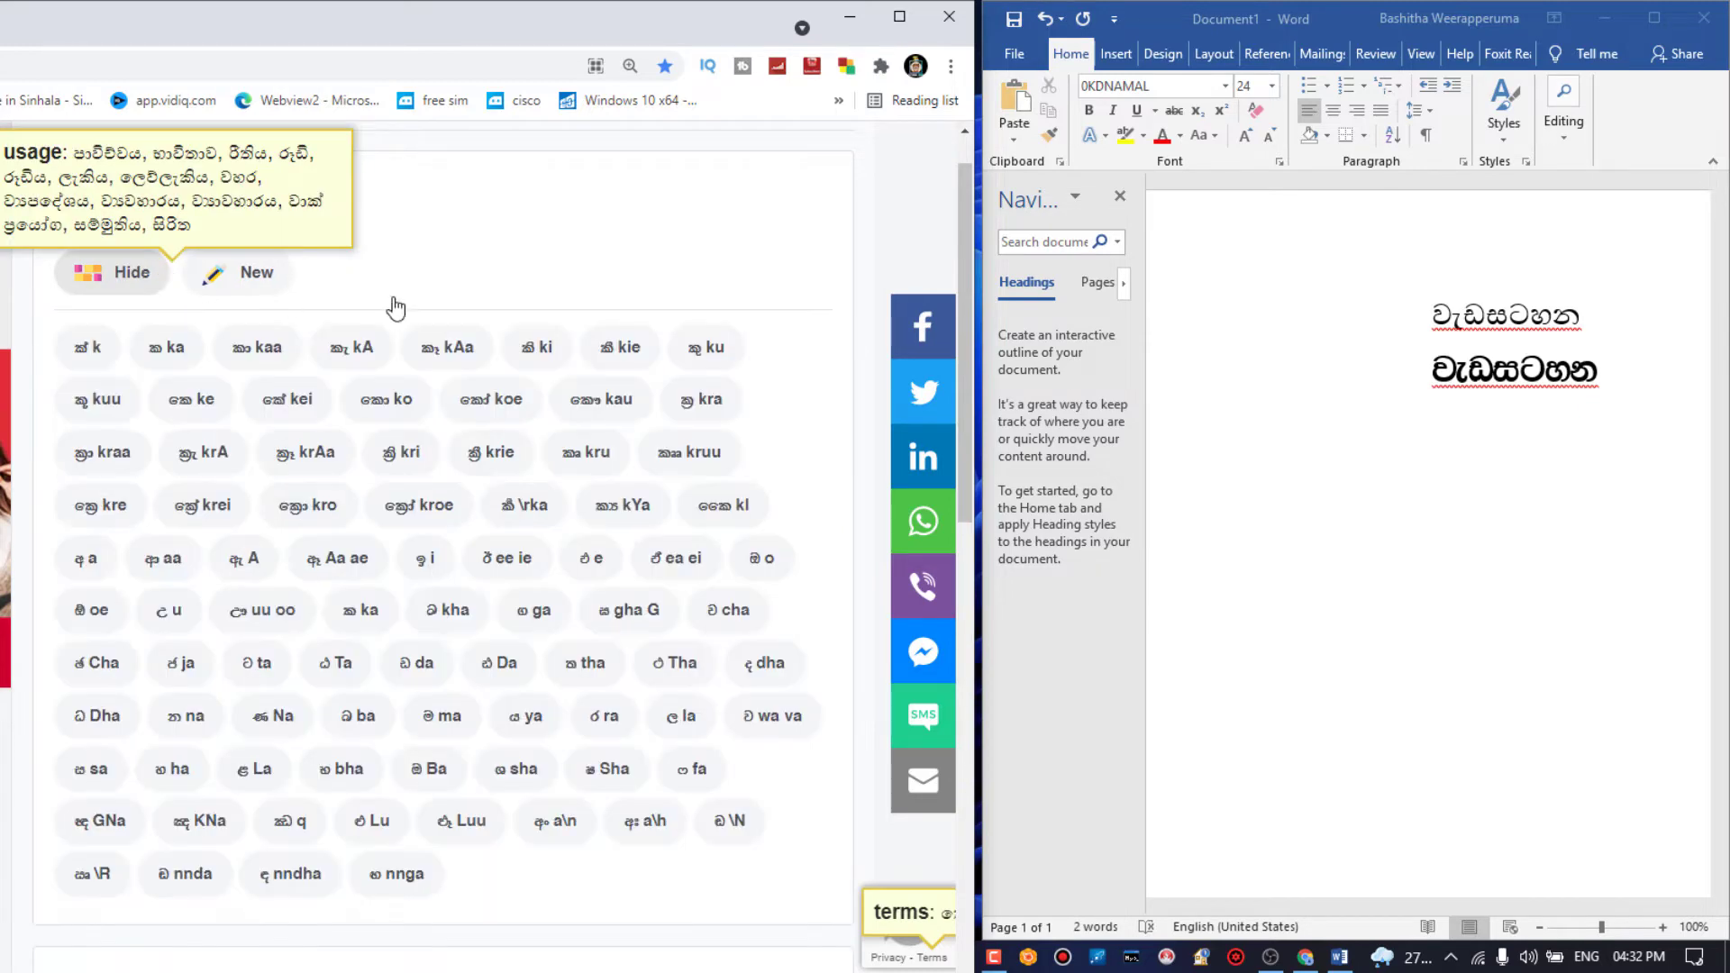
{"action": "scroll", "coordinate": [541, 514], "scroll_direction": "down", "scroll_amount": 3}
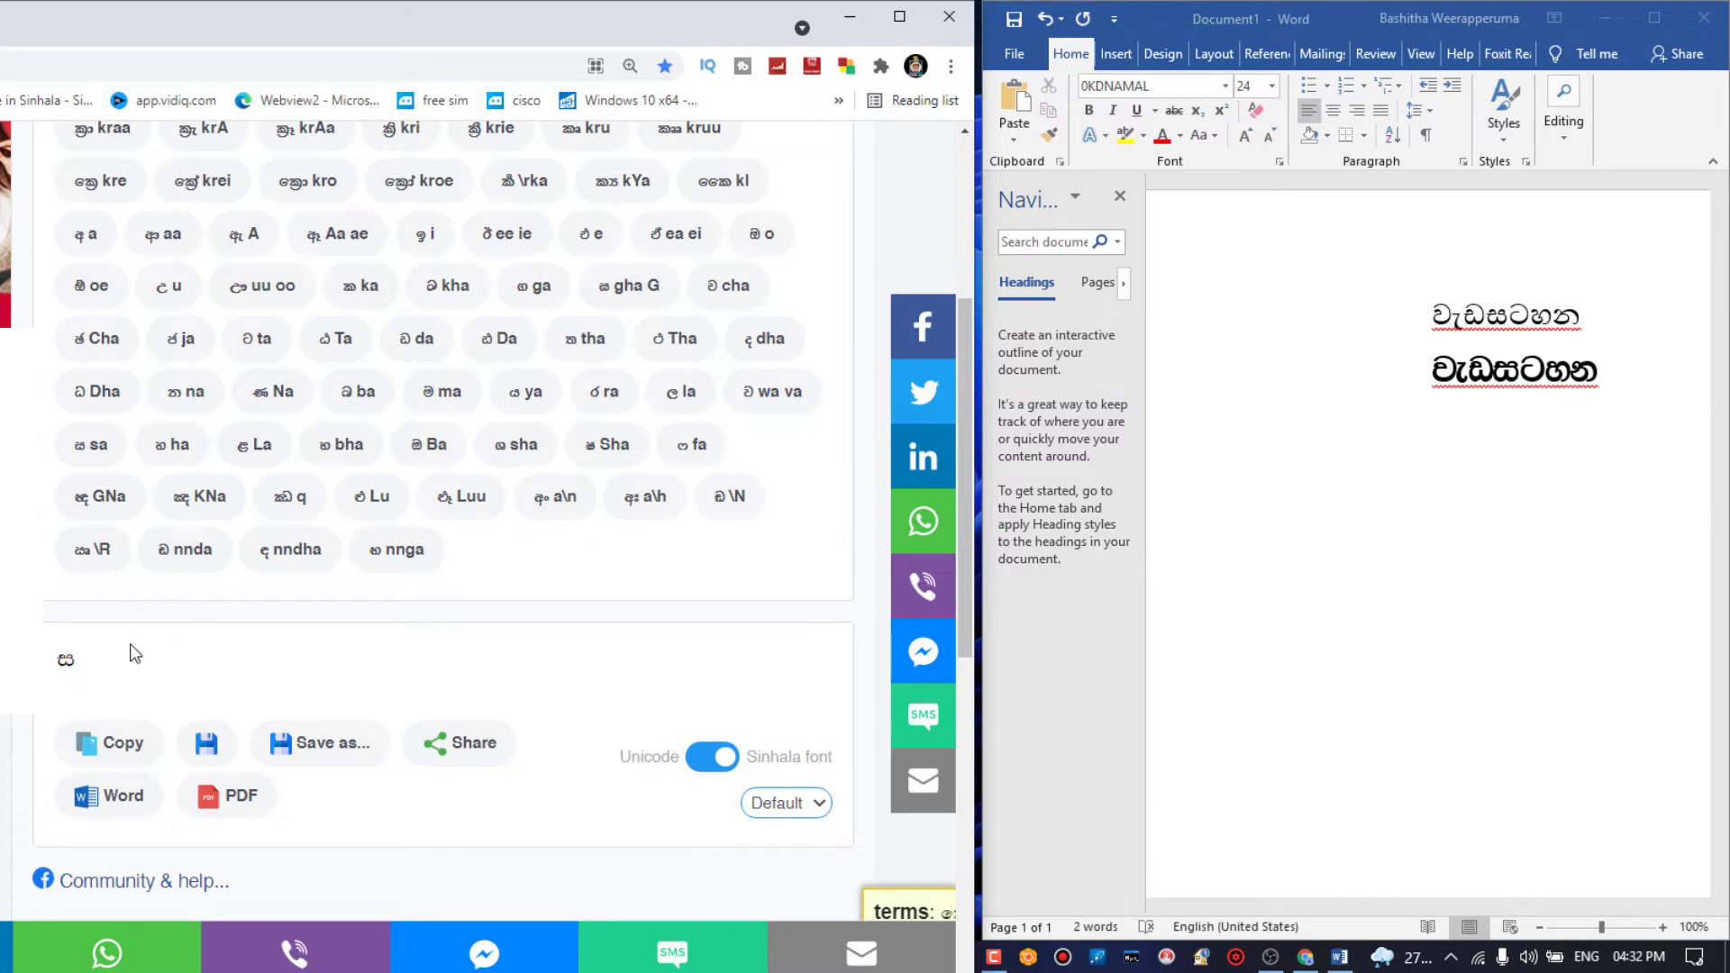
{"action": "scroll", "coordinate": [109, 197], "scroll_direction": "up", "scroll_amount": 3}
{"action": "type", "text": "\\"}
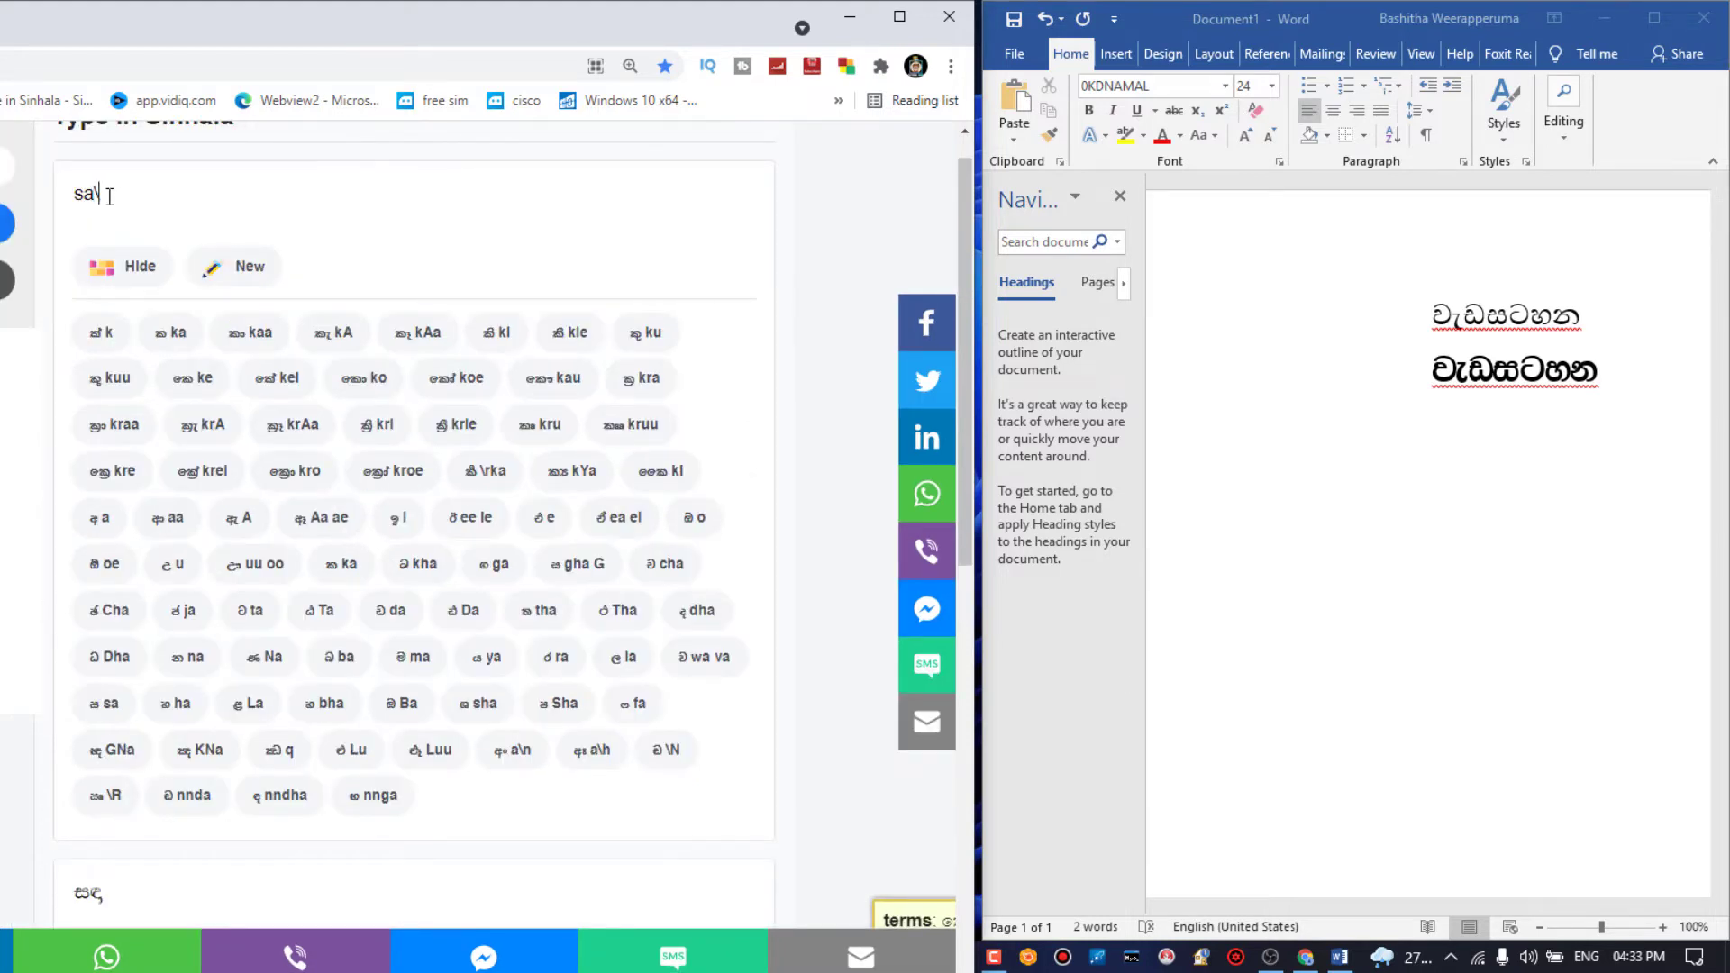
{"action": "type", "text": "n"}
{"action": "left_click_drag", "start_coordinate": [113, 892], "coordinate": [89, 892]}
{"action": "left_click", "coordinate": [185, 197]}
Step: Finish typing 'yuktha gaNithaya' and paste සංයුක්ත ගණිතය into Word as the third line
{"action": "type", "text": "yuktha ga"}
{"action": "type", "text": "Na"}
{"action": "key", "text": "BackSpace"}
{"action": "type", "text": "i"}
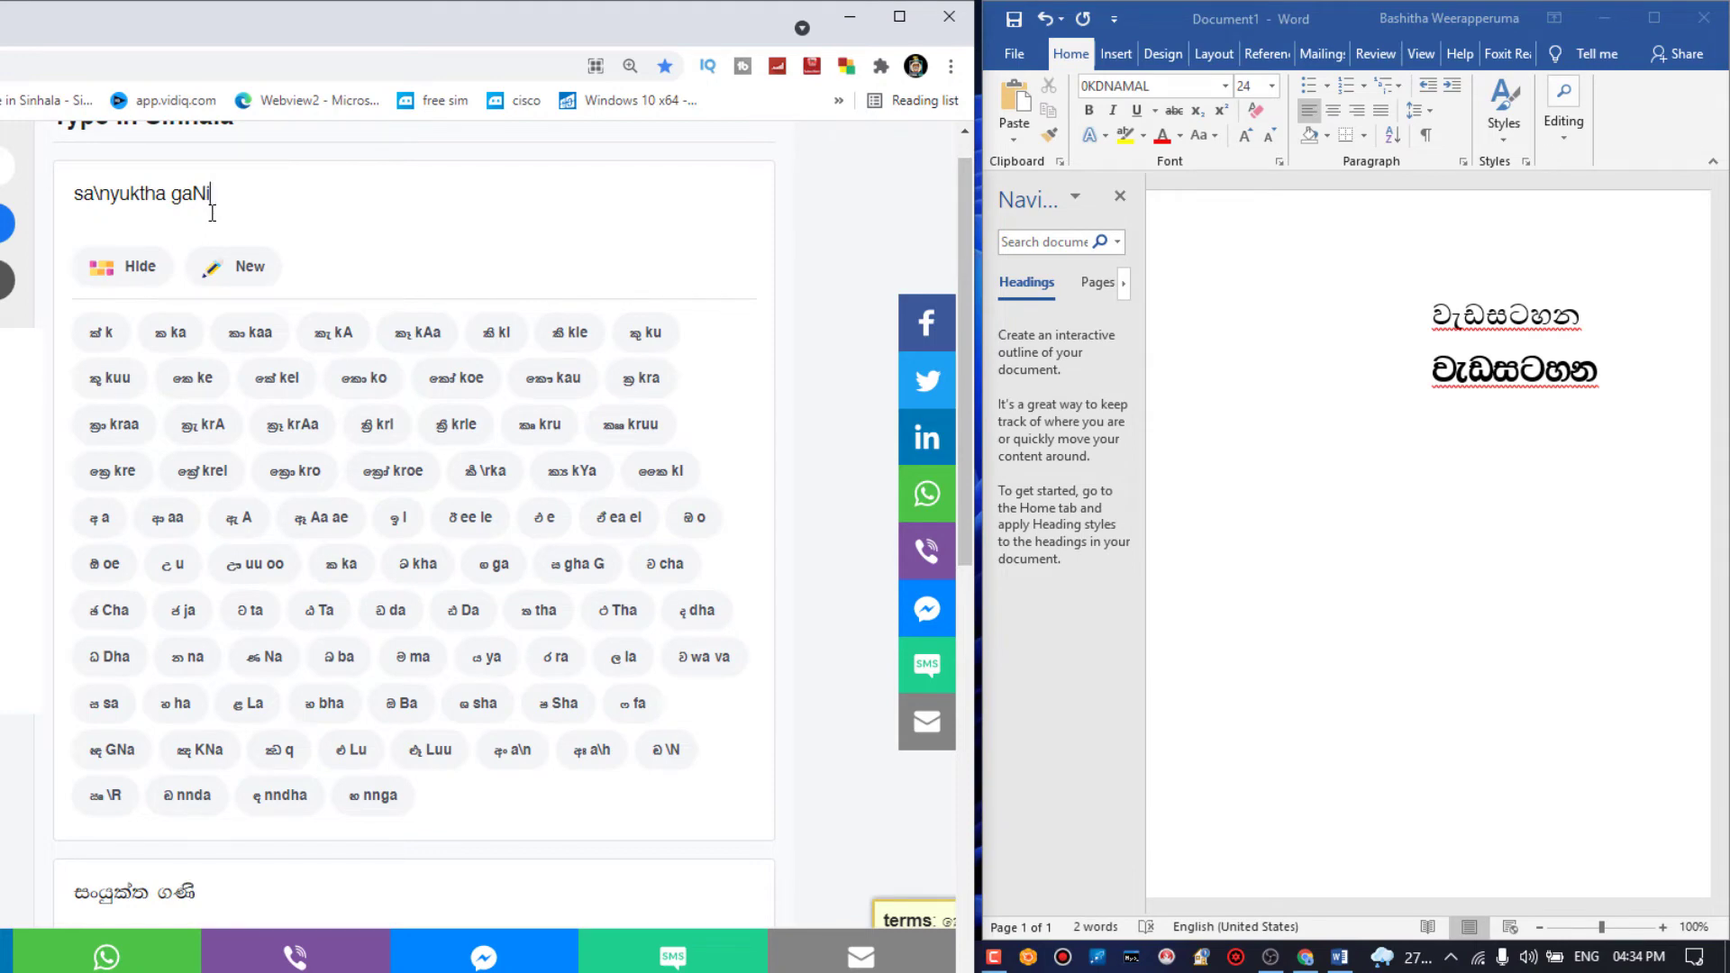
{"action": "type", "text": "thaya"}
{"action": "key", "text": "ctrl+c"}
{"action": "left_click", "coordinate": [1261, 288]}
{"action": "key", "text": "ctrl+v"}
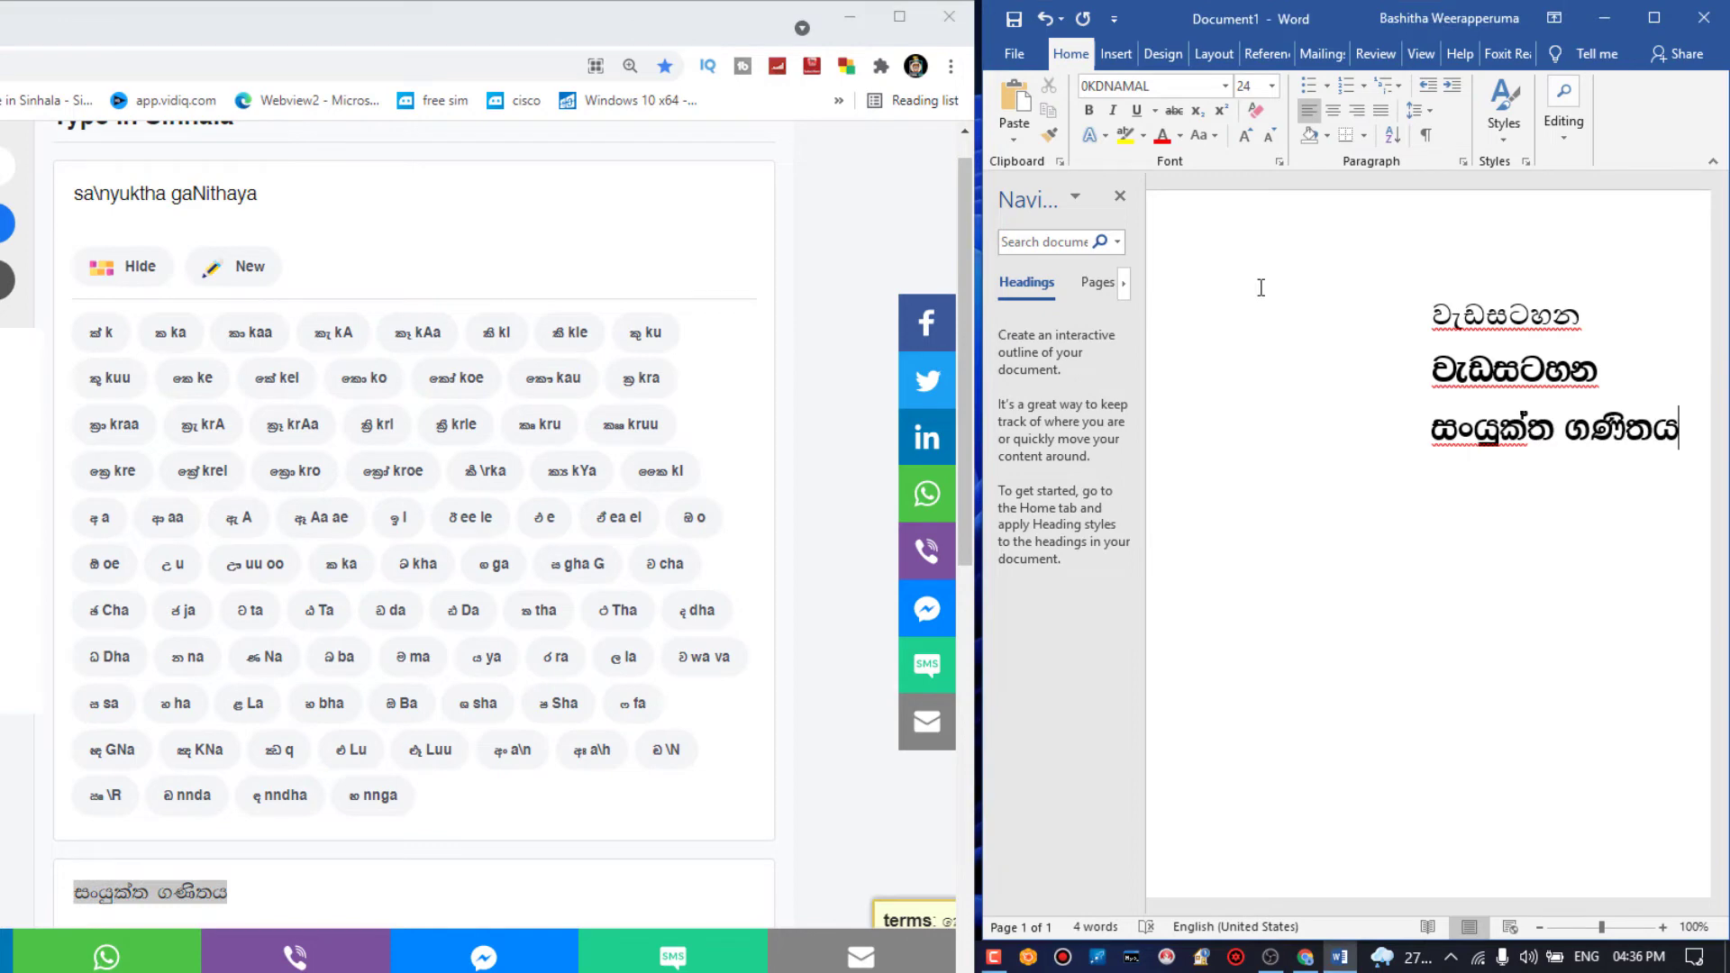